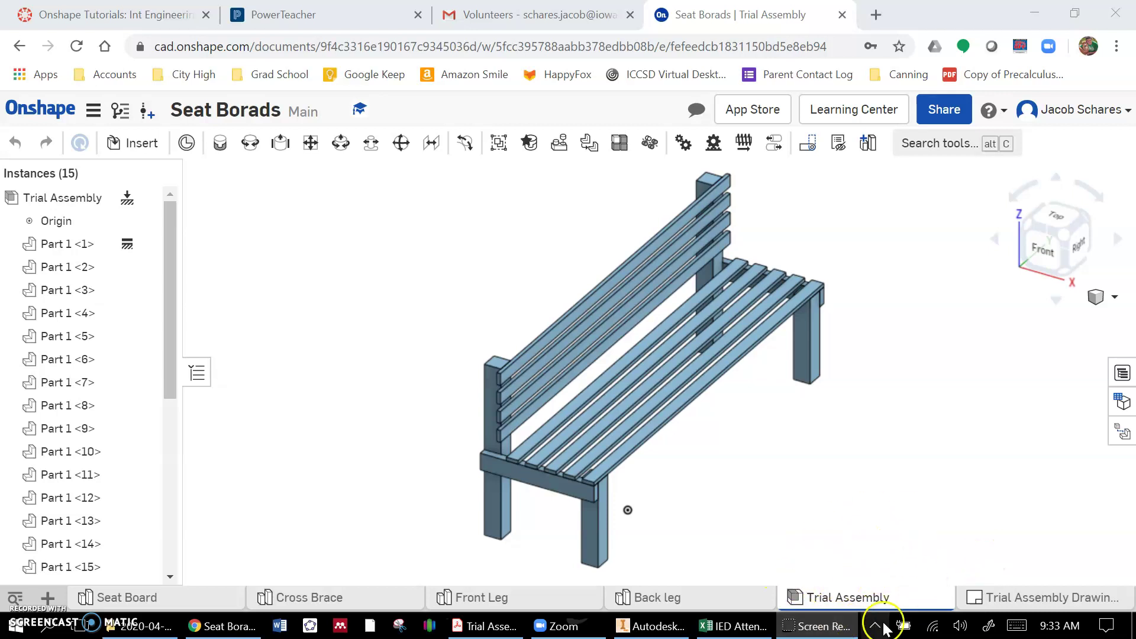
- Create a new assembly in the document and insert the Back leg part at the origin
click(47, 598)
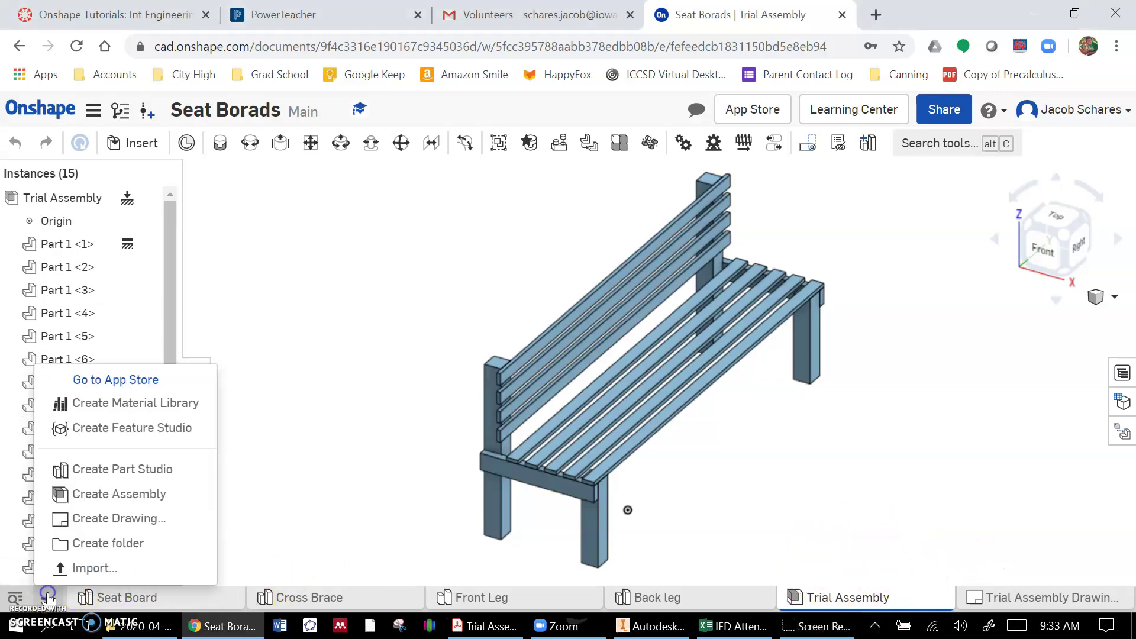
click(115, 496)
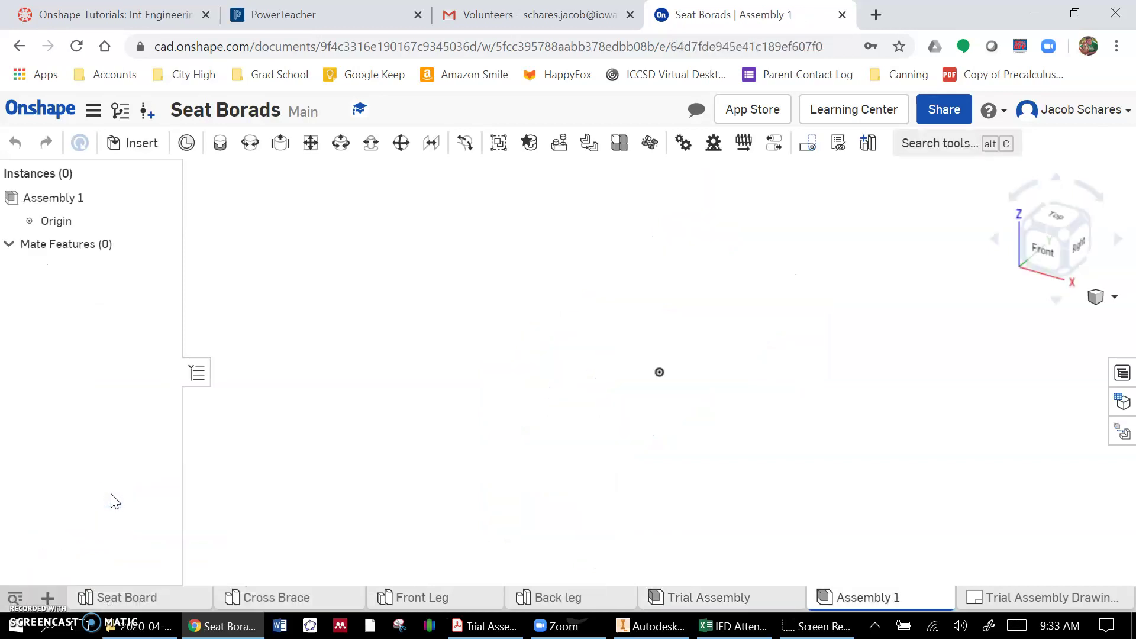
click(111, 144)
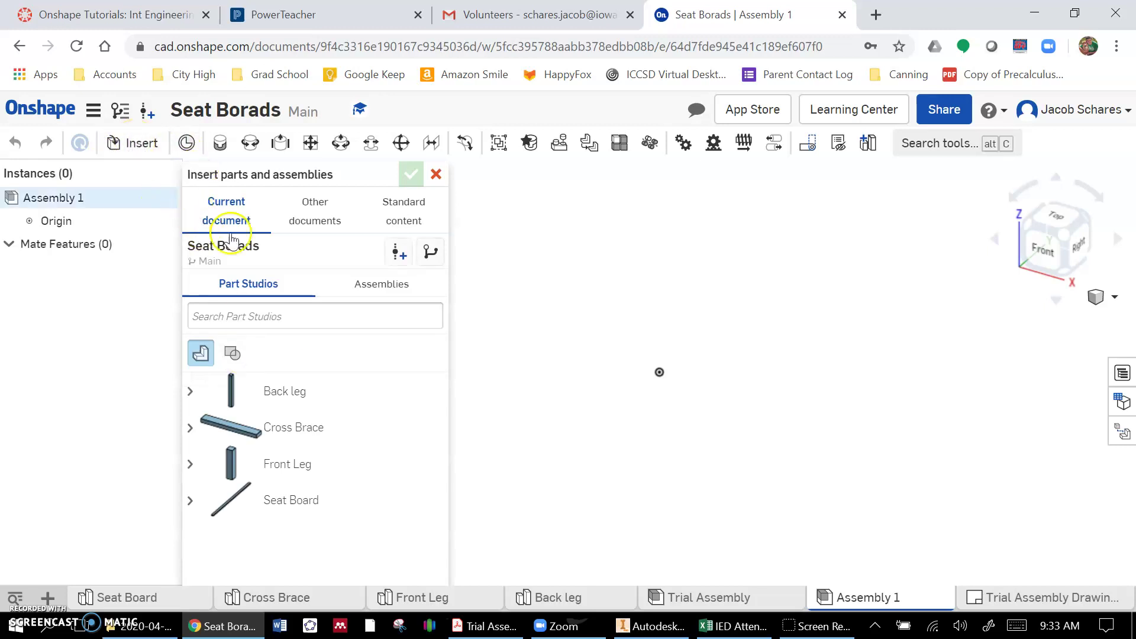
click(281, 395)
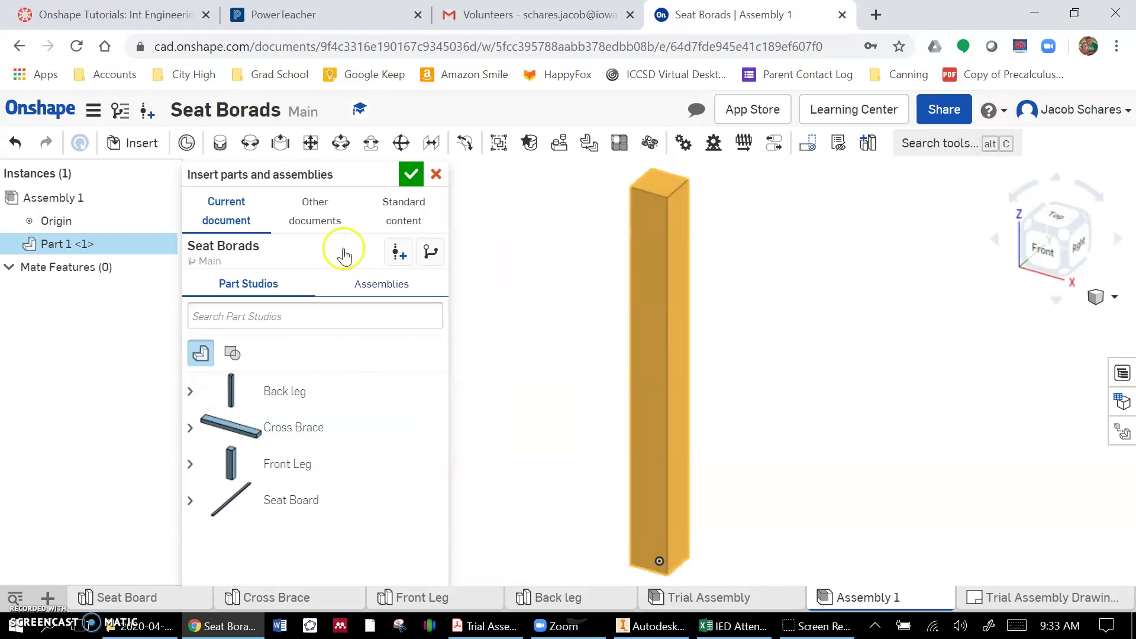
click(410, 175)
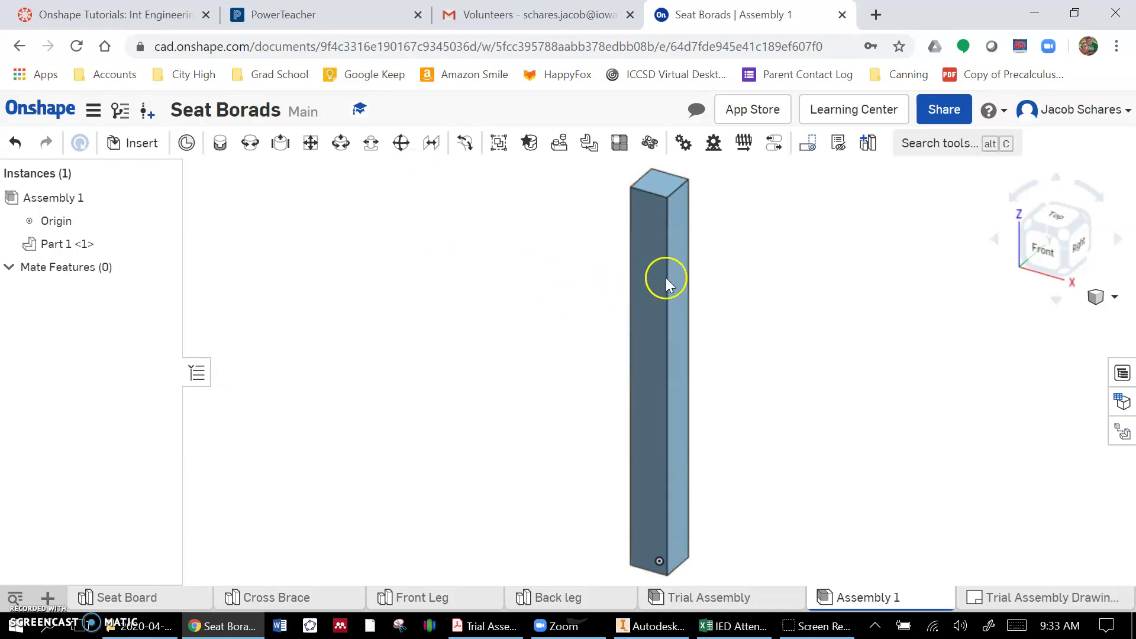
- Fix the back leg in place and test that it cannot be moved
right_click(656, 288)
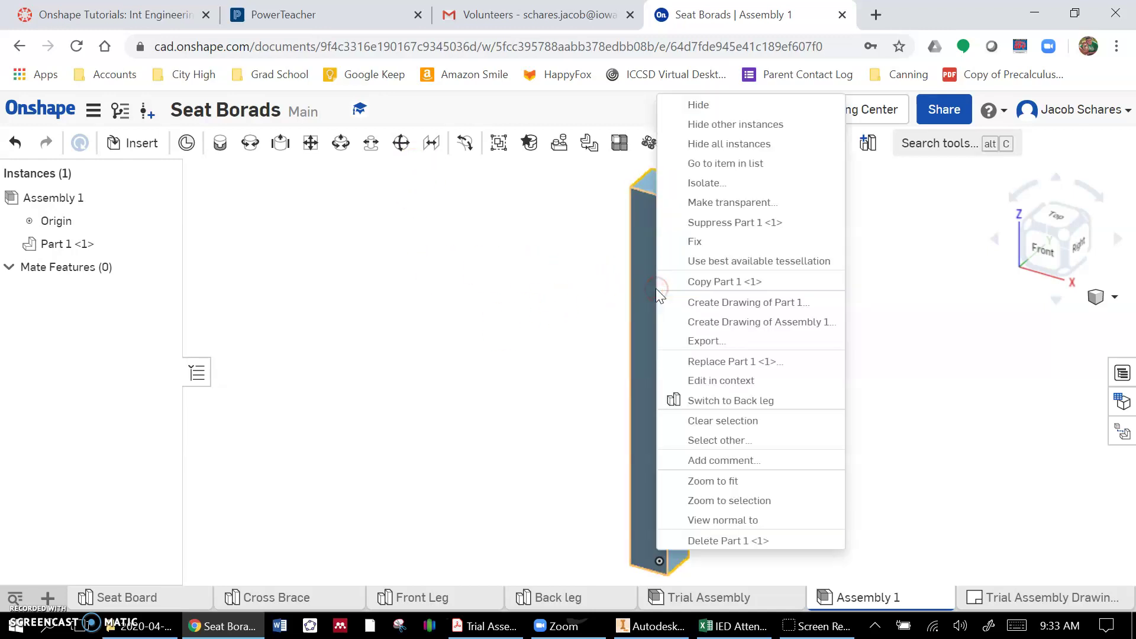
click(730, 249)
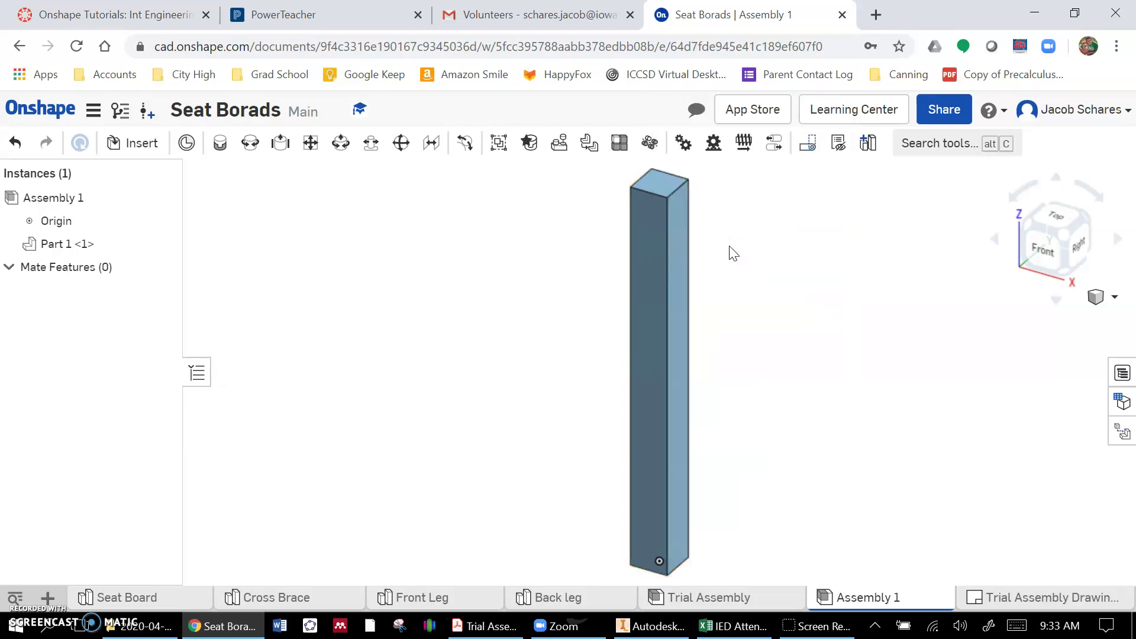
drag(656, 287, 566, 353)
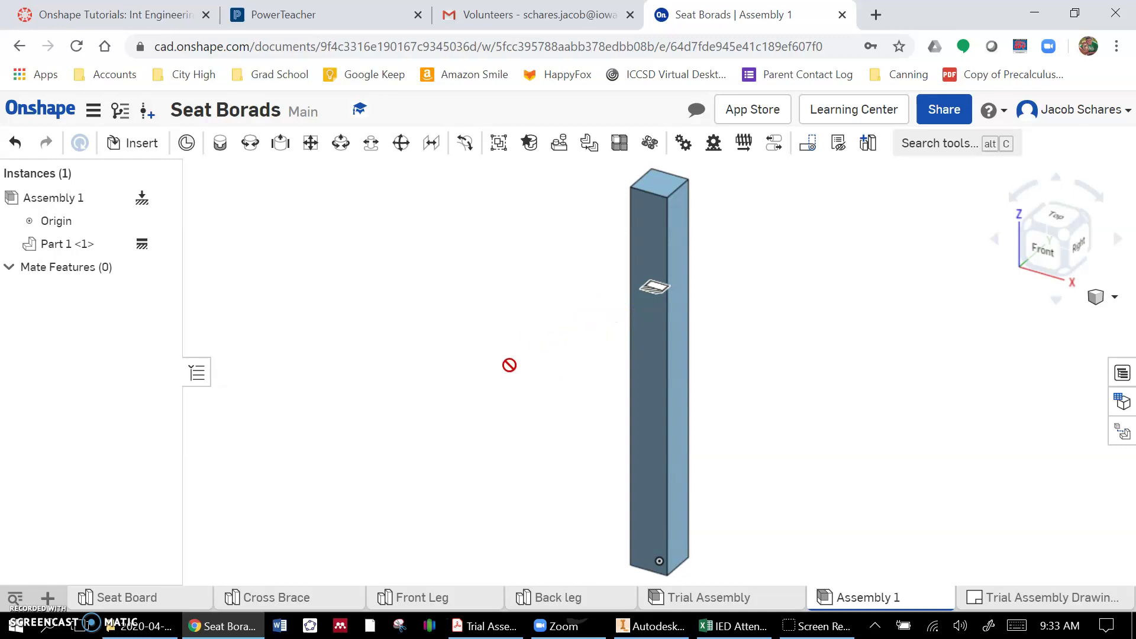
drag(638, 268, 638, 270)
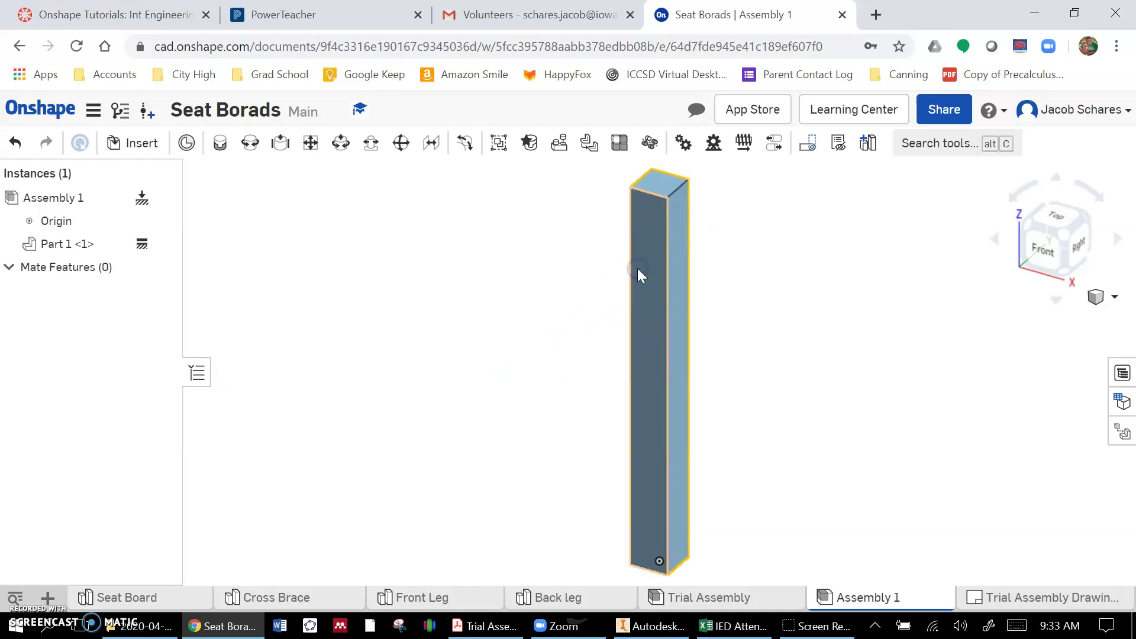
click(401, 364)
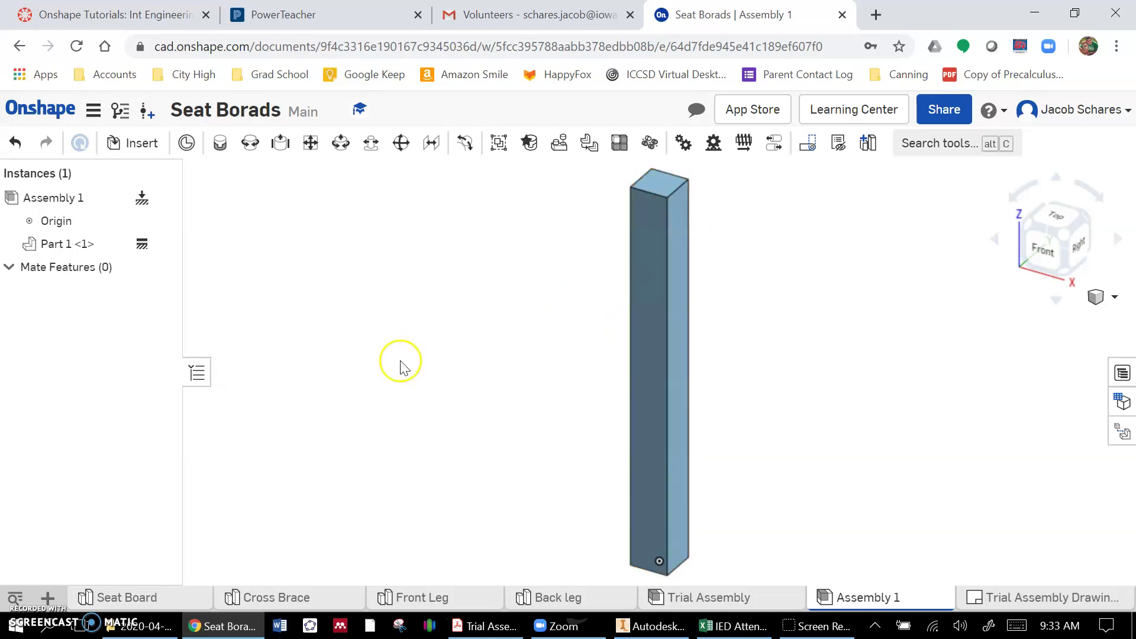
- Insert one Front Leg and one Cross Brace into Assembly 1, placing them freely beside the back leg
click(712, 596)
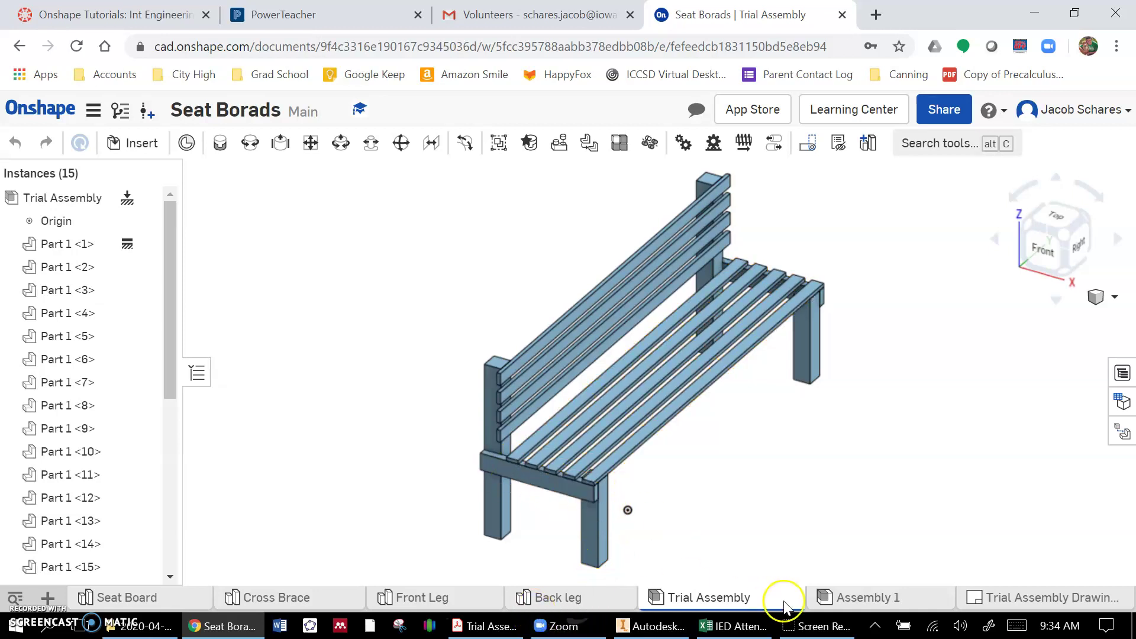
click(856, 596)
click(119, 147)
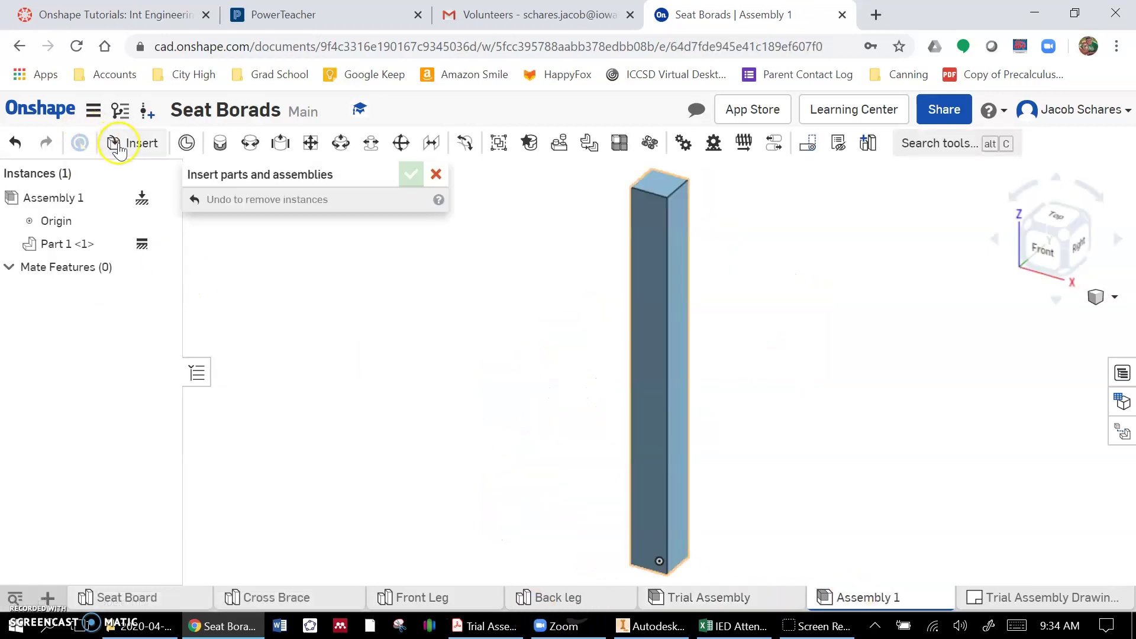
click(236, 464)
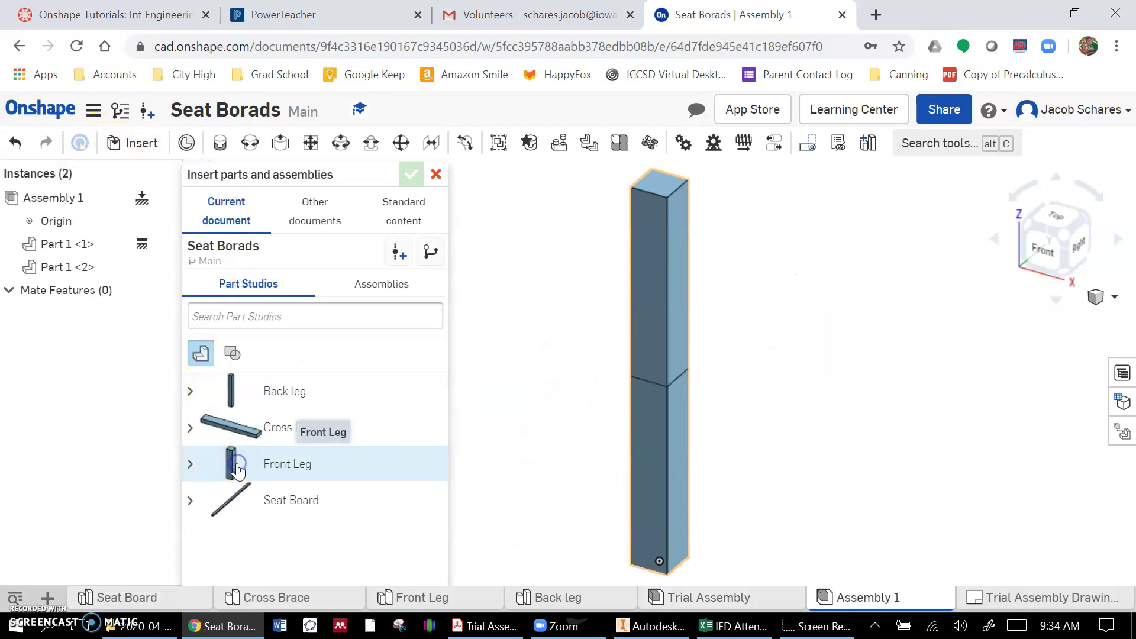
click(819, 463)
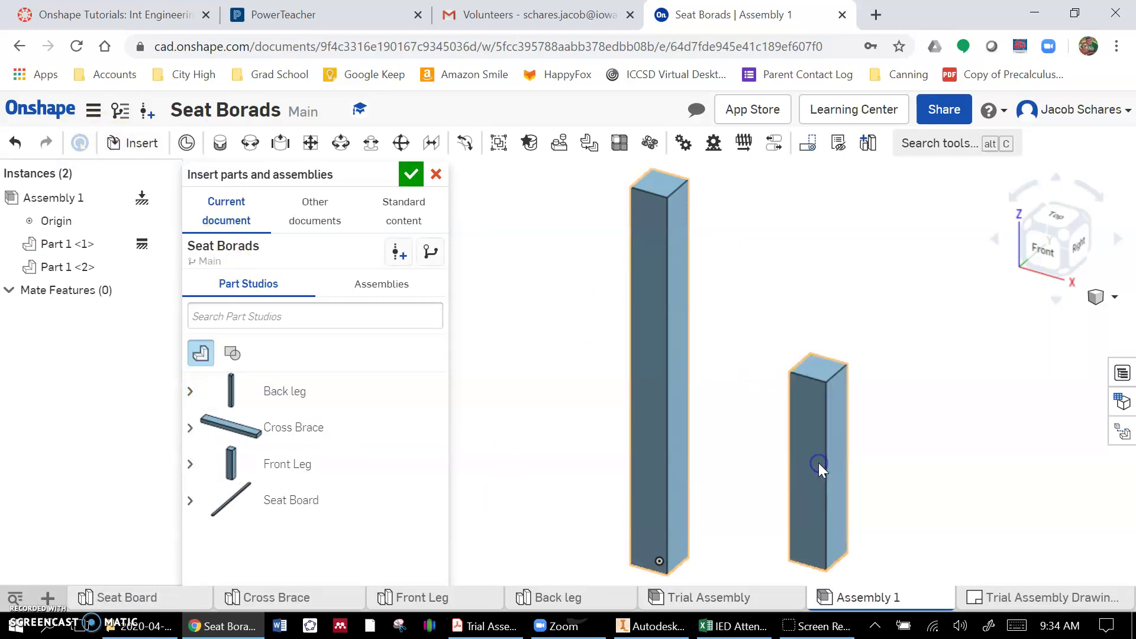
click(327, 426)
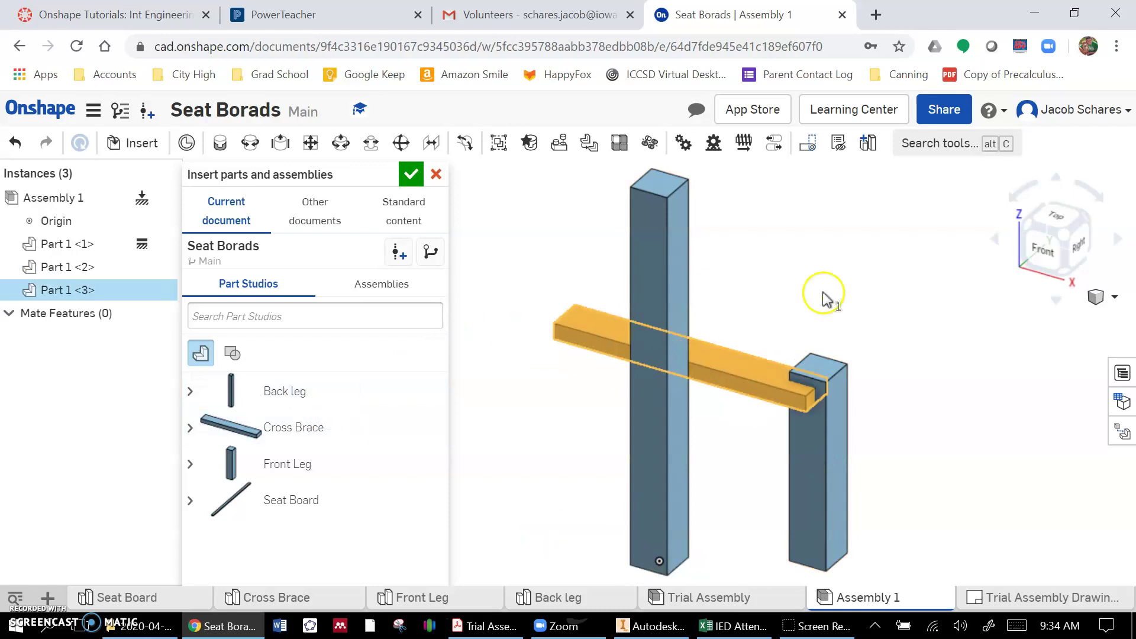
click(891, 251)
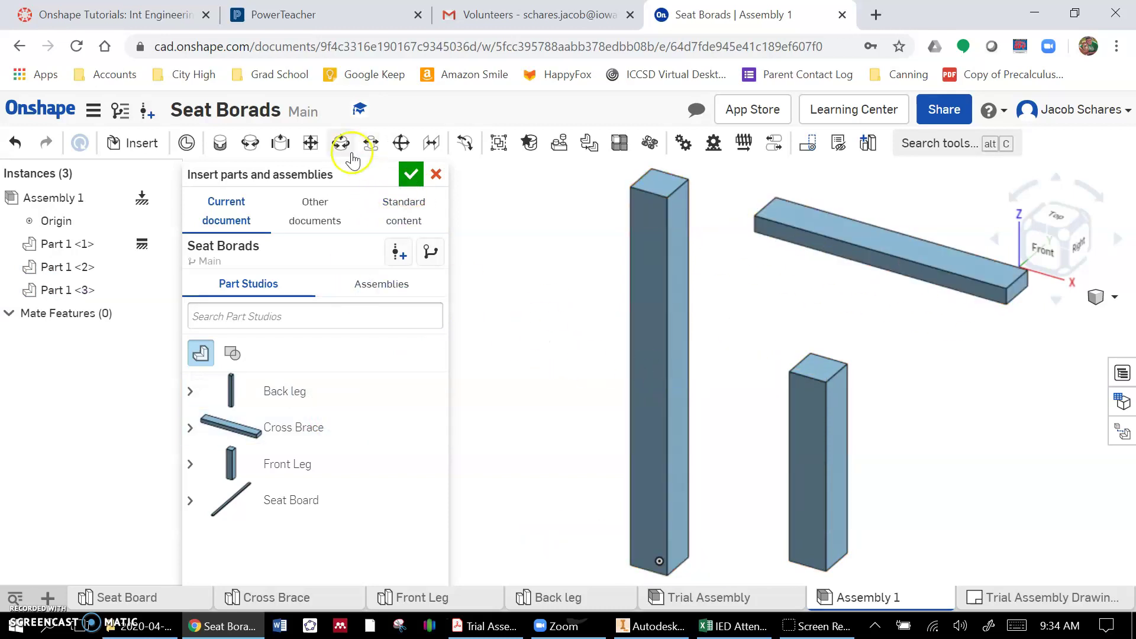
click(416, 177)
- Start a Fastened mate with the front right corner of the cross brace's top face as its first connector
scroll(839, 409, down, 3)
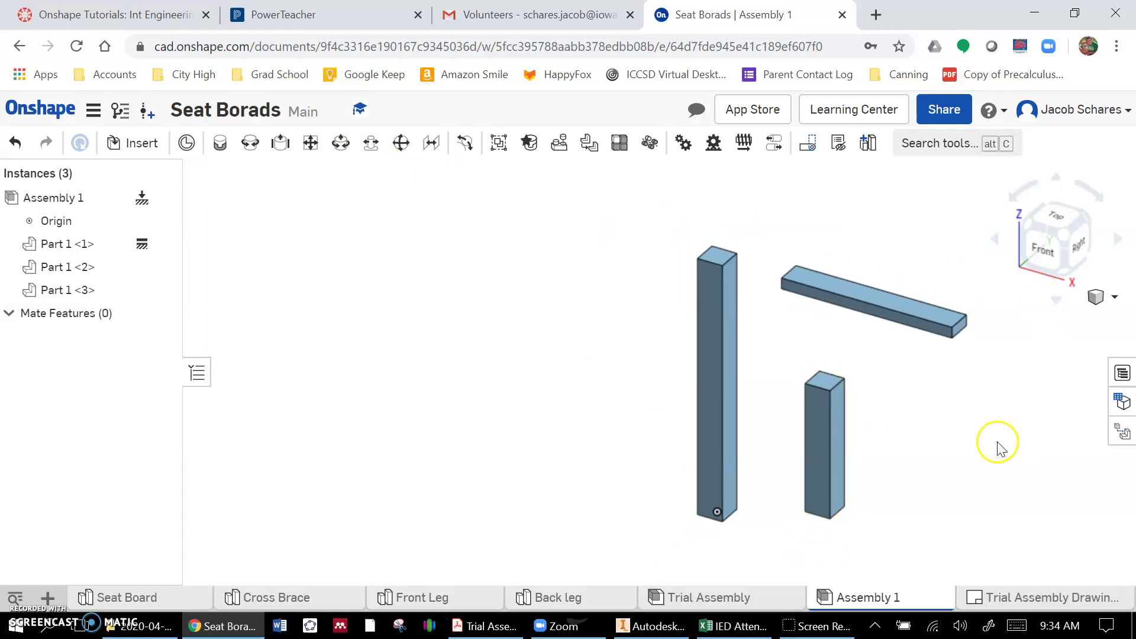
mouse_move(951, 444)
right_down()
mouse_move(887, 422)
mouse_move(964, 444)
right_up()
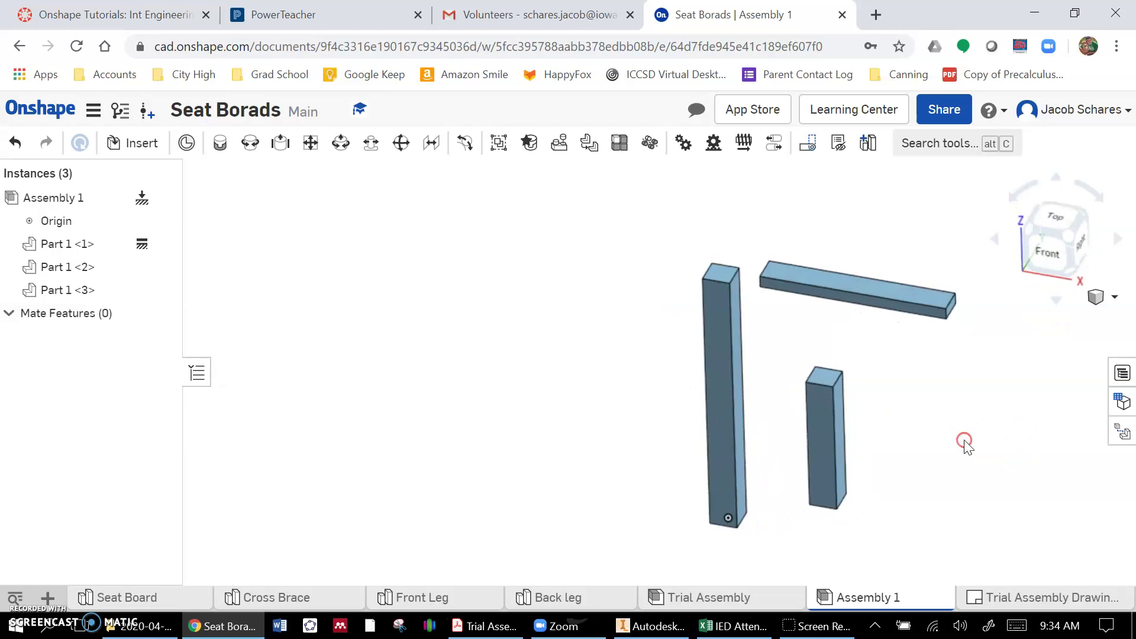
ctrl+right_drag(875, 424, 657, 355)
click(1048, 223)
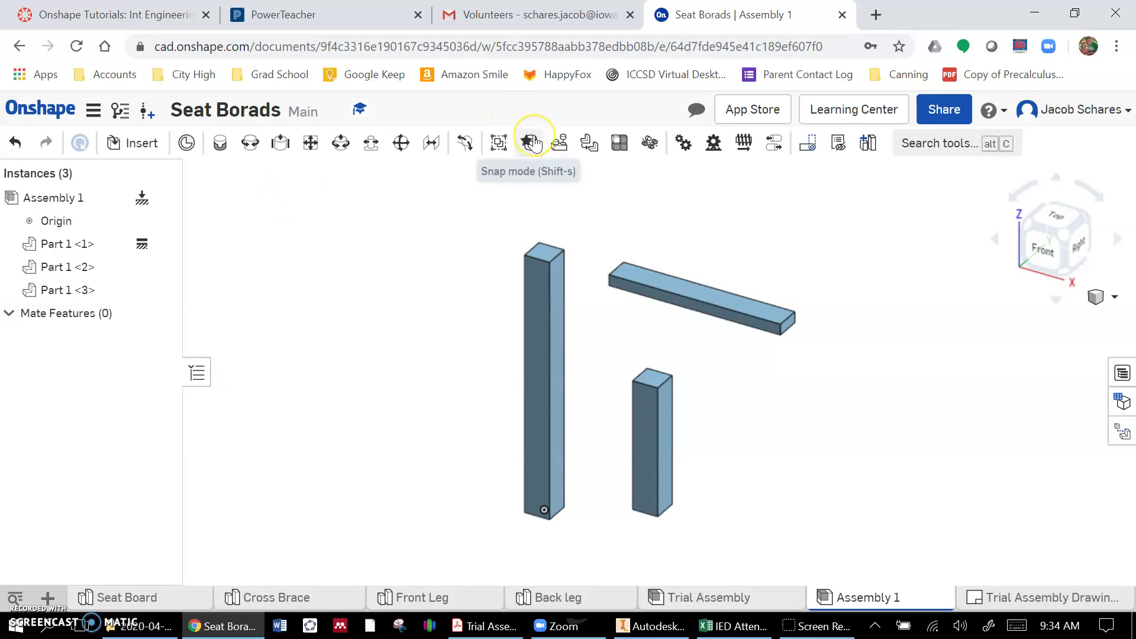
click(221, 144)
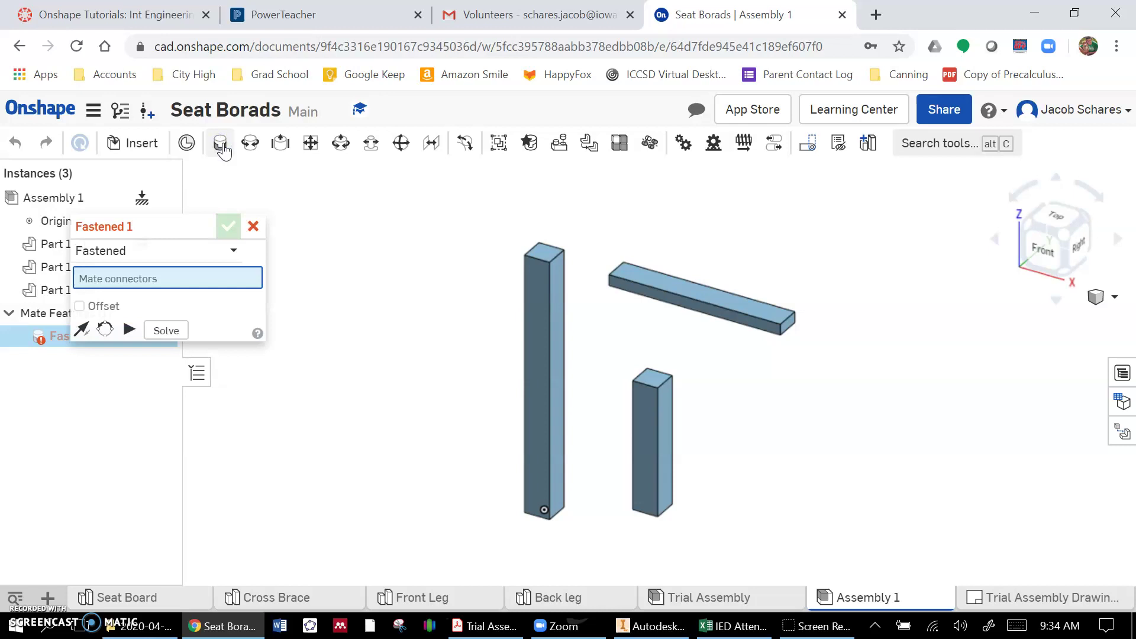
click(275, 147)
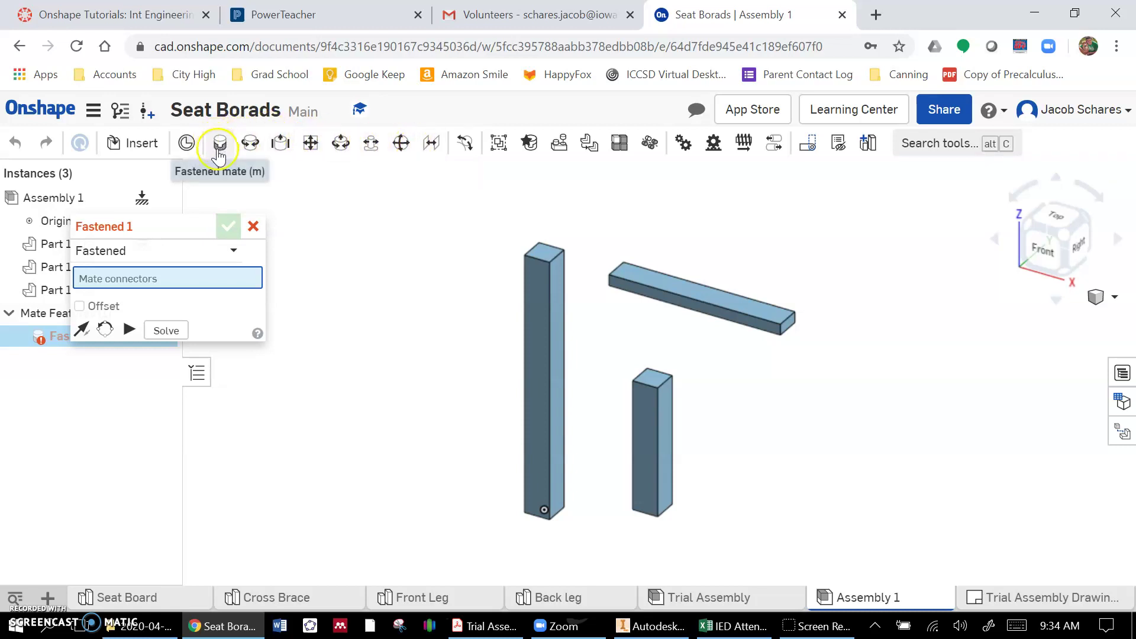
mouse_move(217, 155)
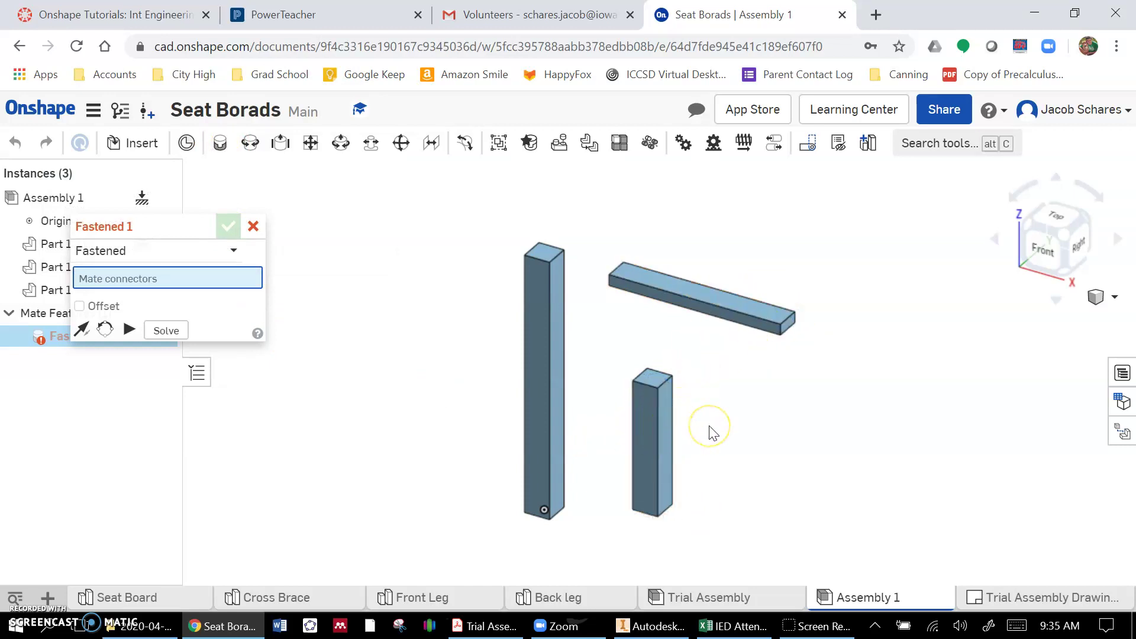
scroll(776, 314, up, 4)
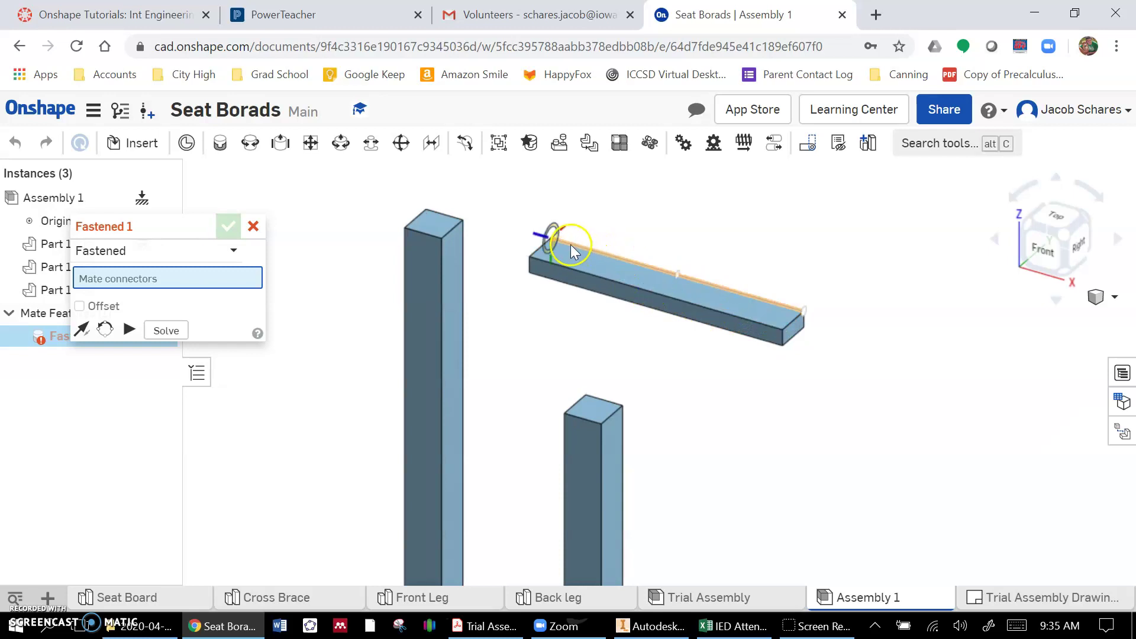
scroll(693, 279, up, 3)
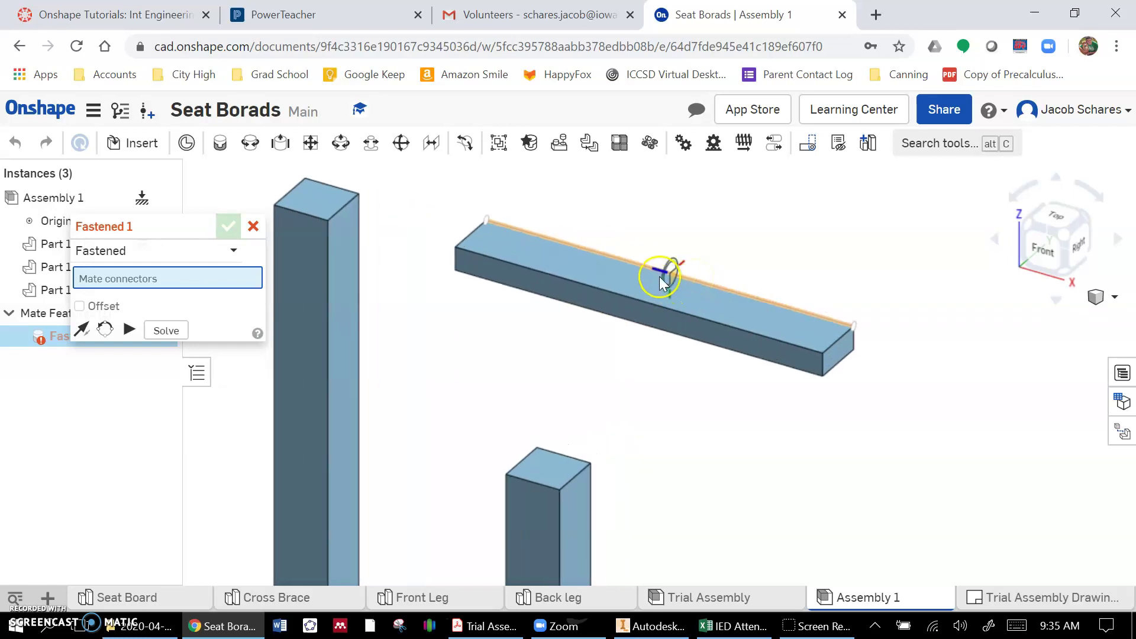
scroll(653, 293, up, 3)
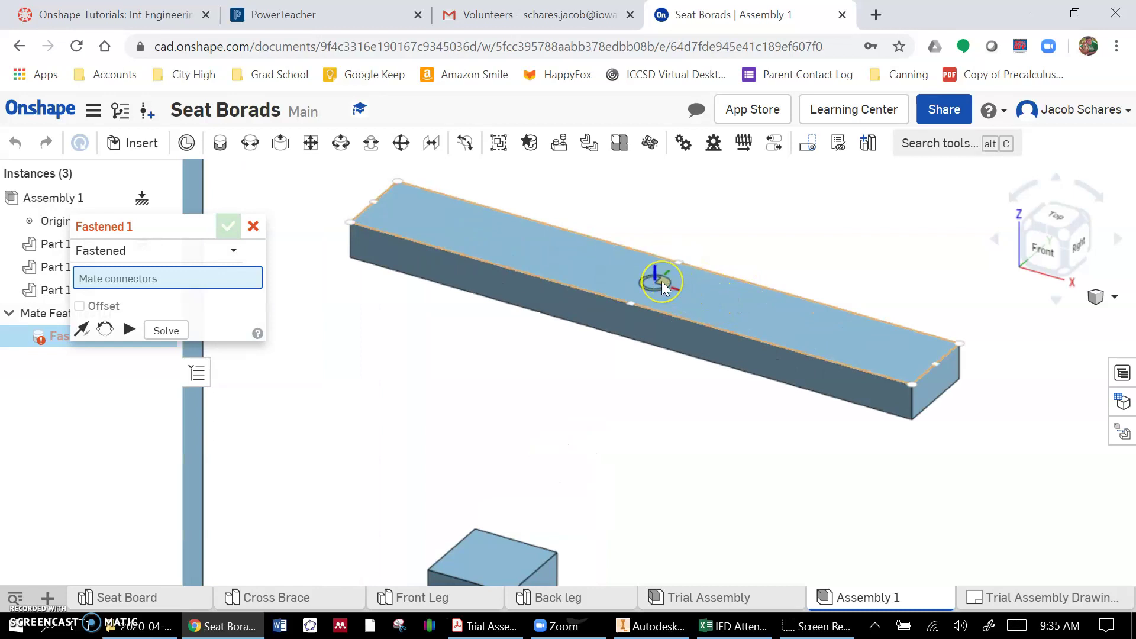
click(653, 281)
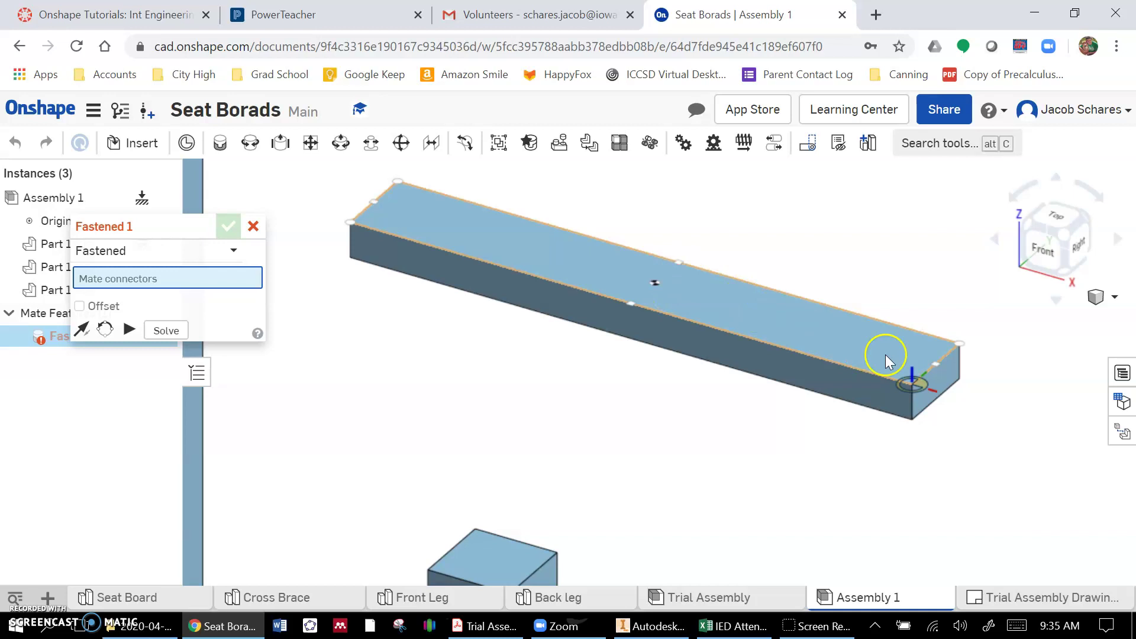
click(912, 378)
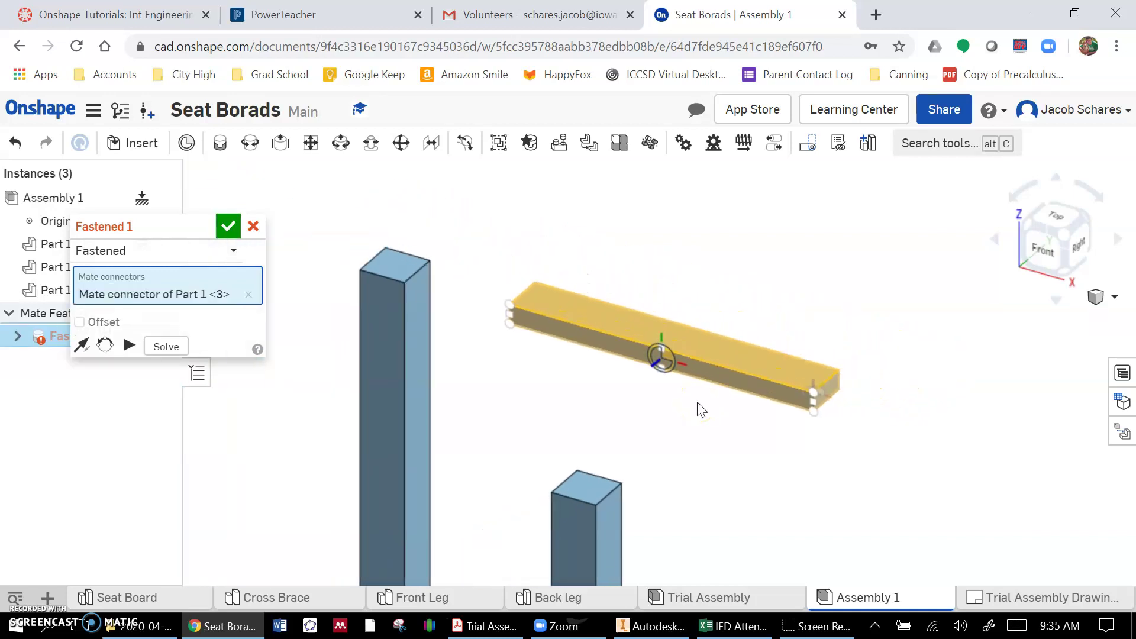
- Mate the brace to the upper right corner of the front leg's front face and flip the mate's primary axis
scroll(609, 508, up, 5)
click(647, 458)
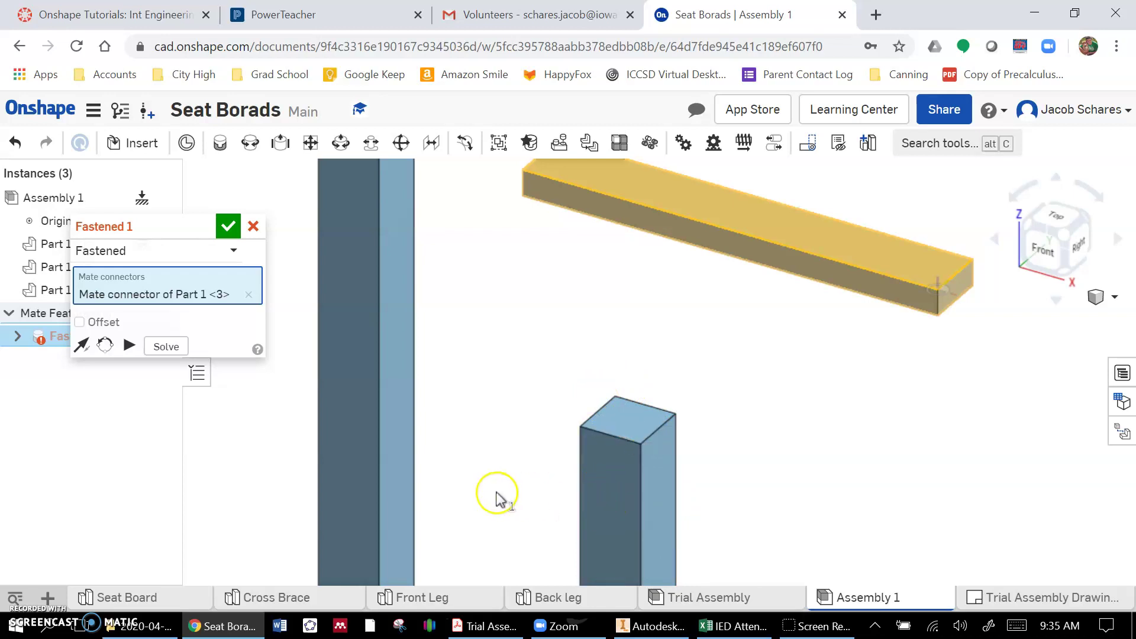
click(634, 456)
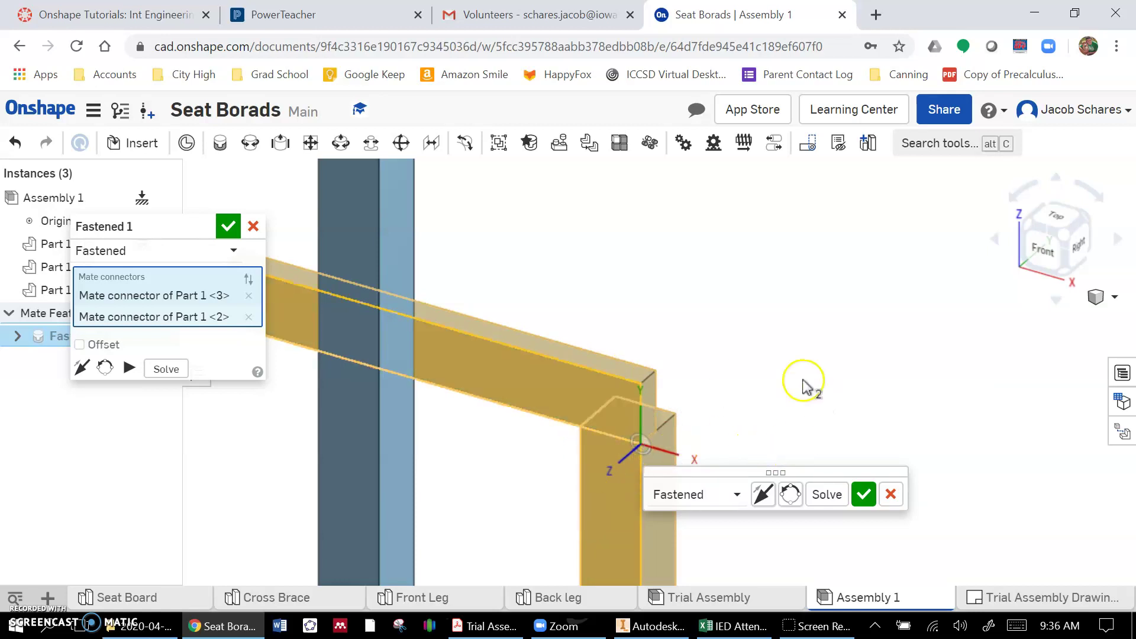
click(764, 496)
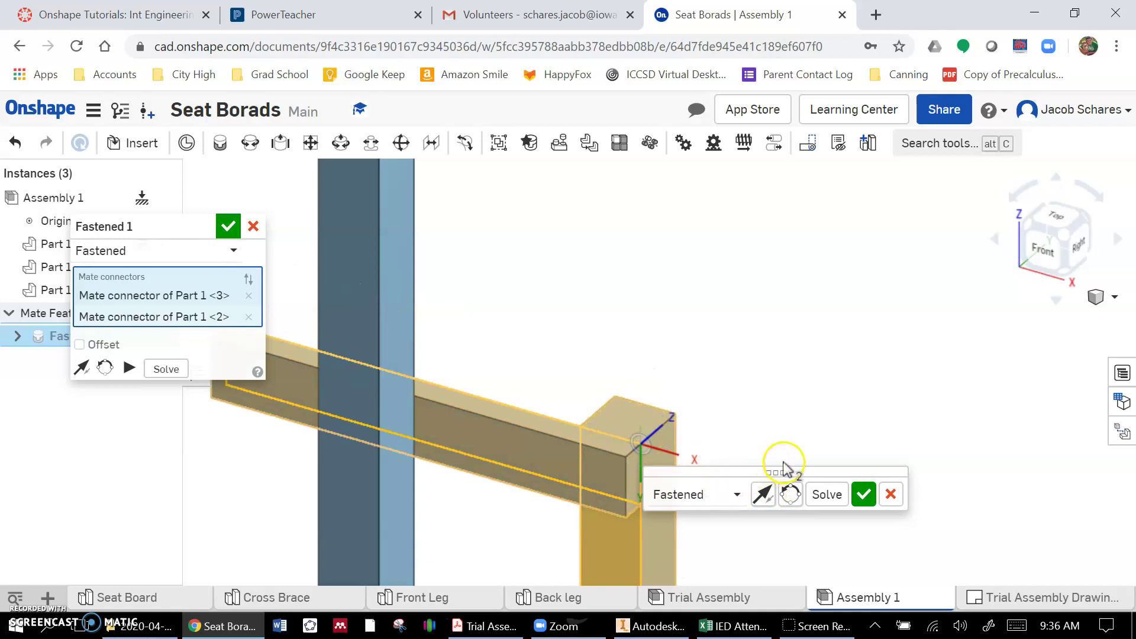
drag(772, 471, 881, 337)
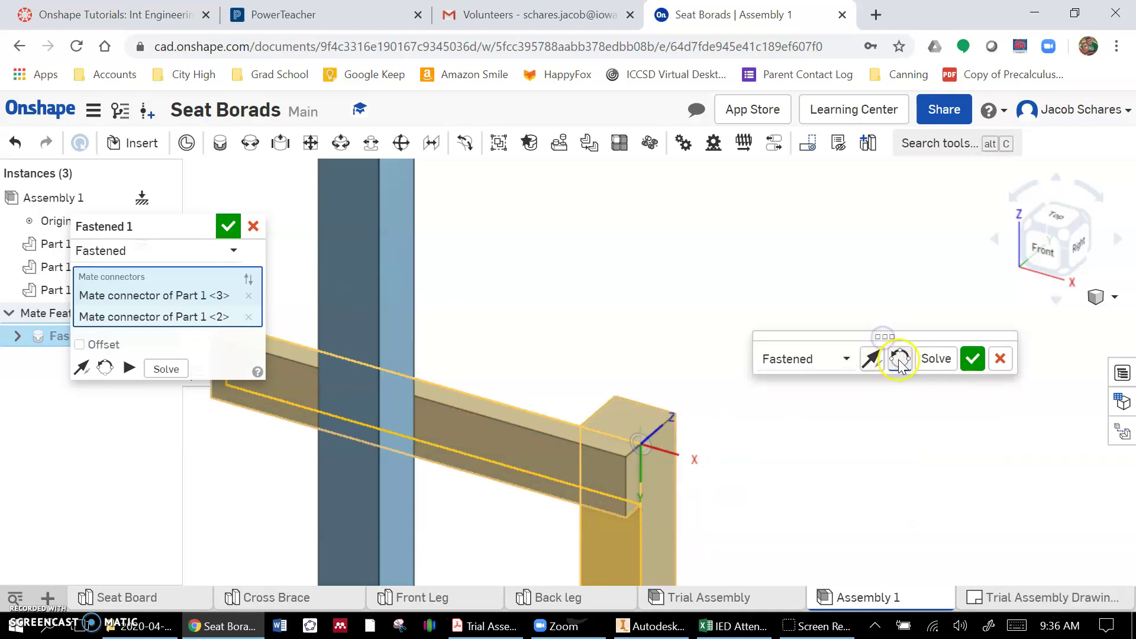
- Try the quarter-turn rotations of the cross brace's mate in both flip directions, returning to the flipped orientation
click(900, 359)
click(899, 359)
click(899, 360)
click(898, 359)
click(873, 368)
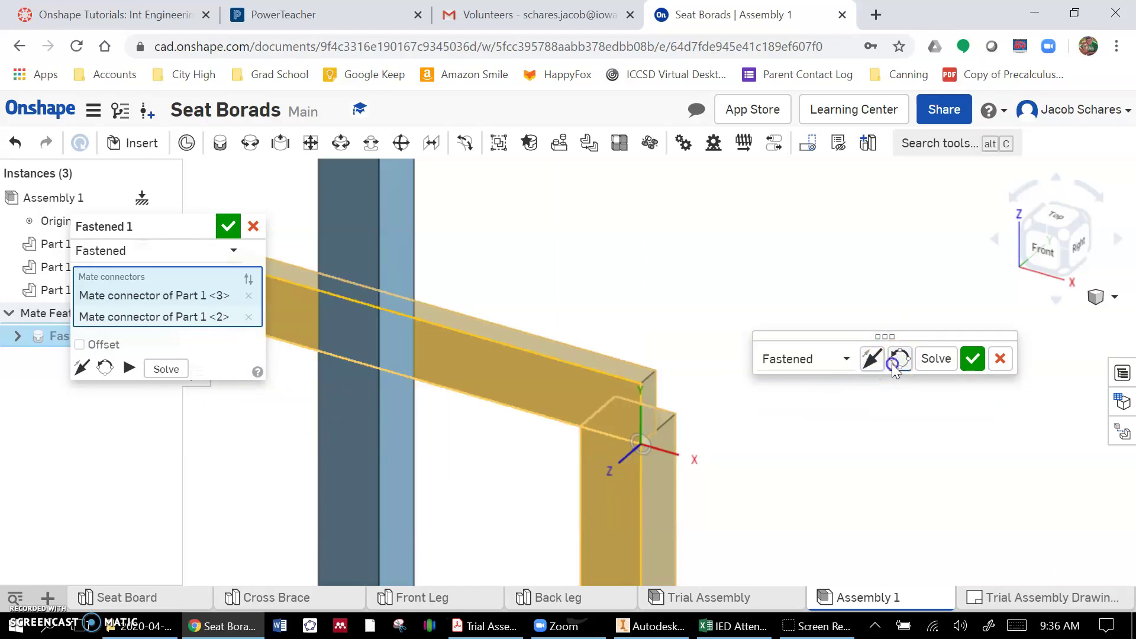
click(892, 363)
click(893, 363)
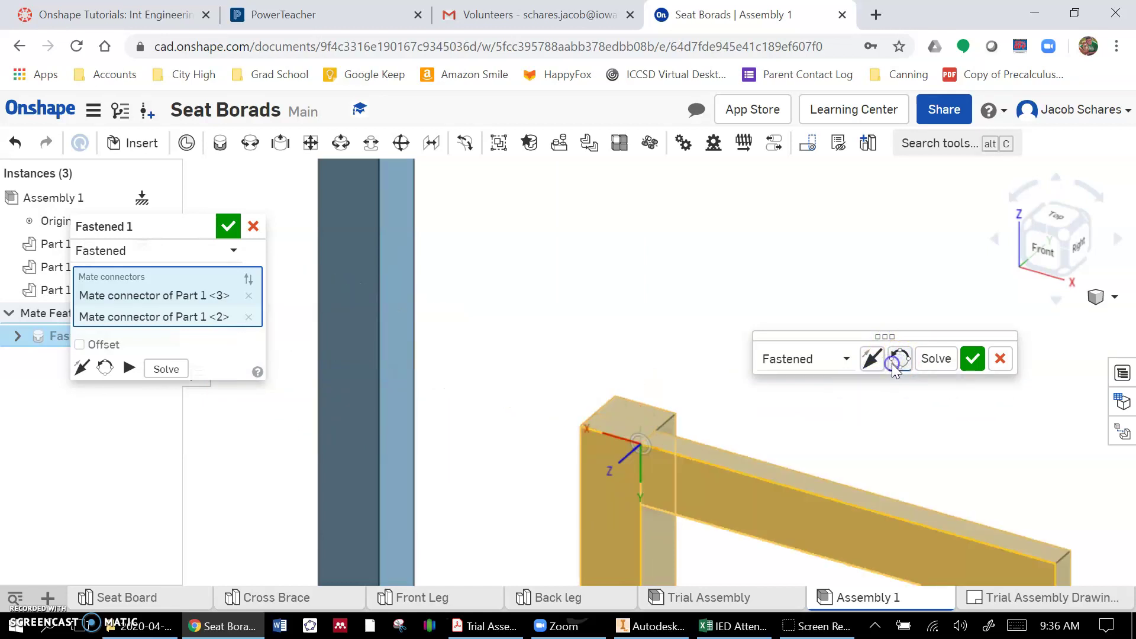
click(892, 363)
click(893, 363)
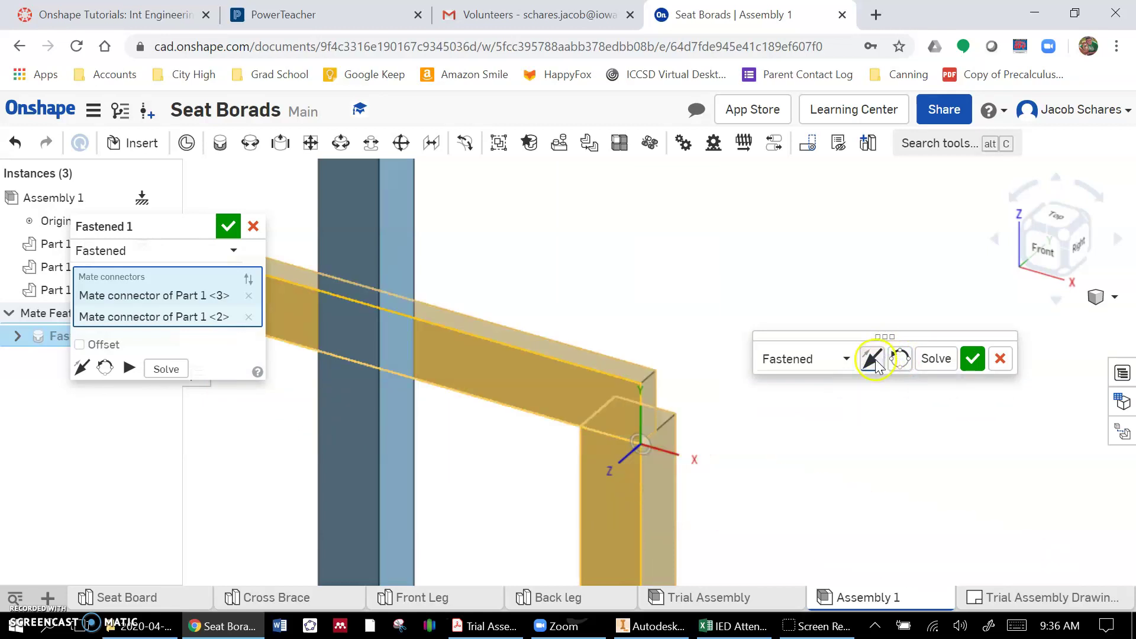
click(873, 360)
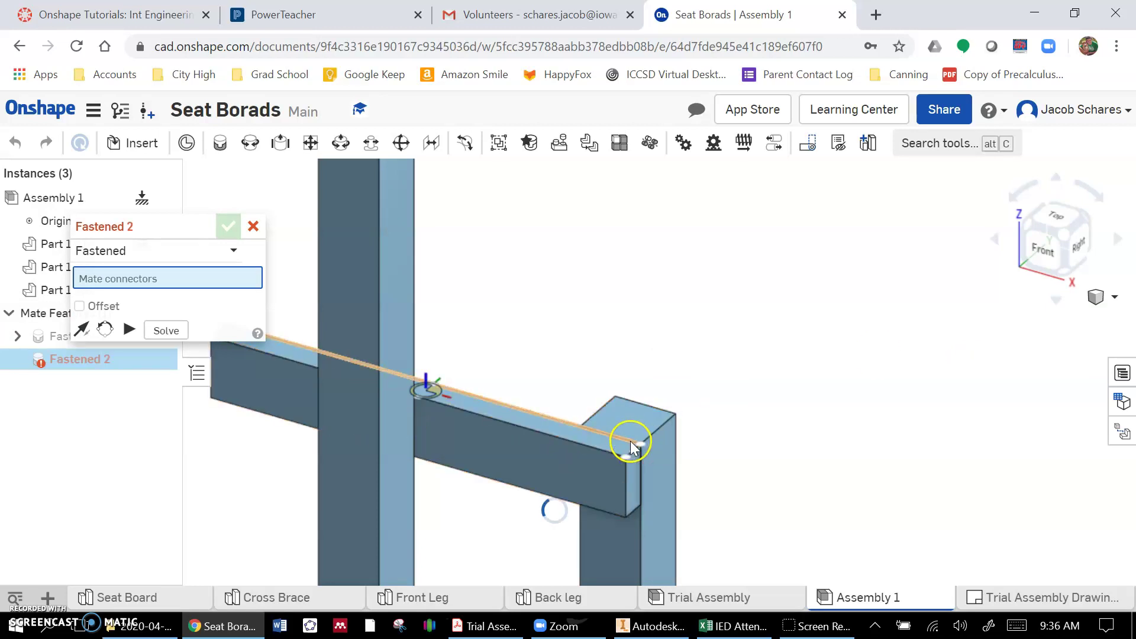
- Cancel the empty mate and move the joined front leg and cross brace so the brace crosses in front of the back leg
click(253, 226)
drag(504, 407, 687, 391)
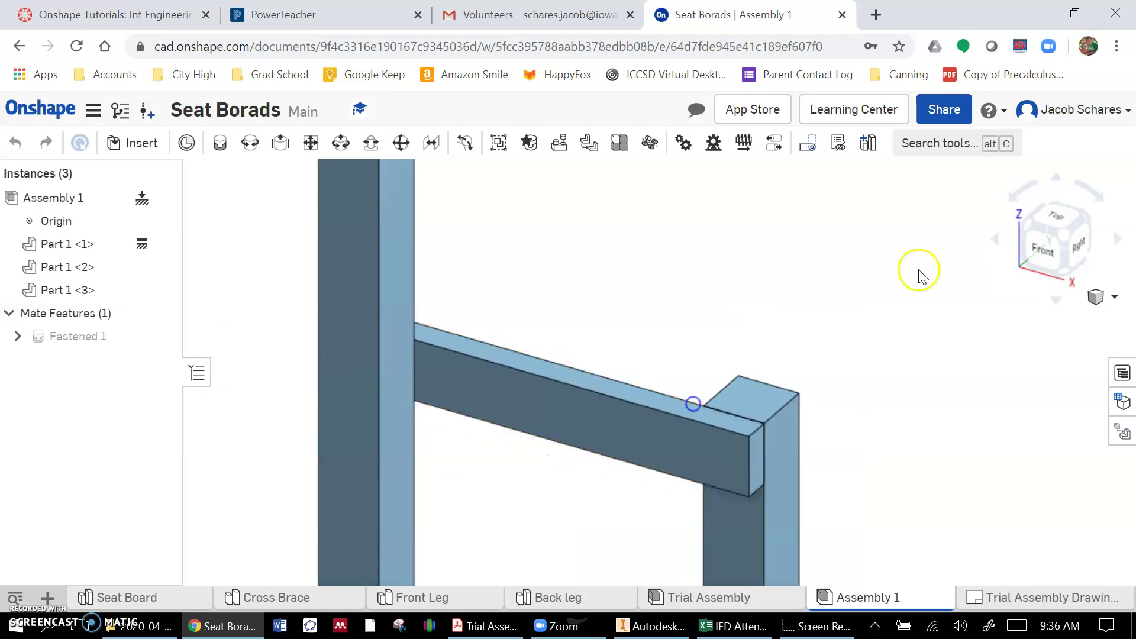
scroll(613, 375, down, 4)
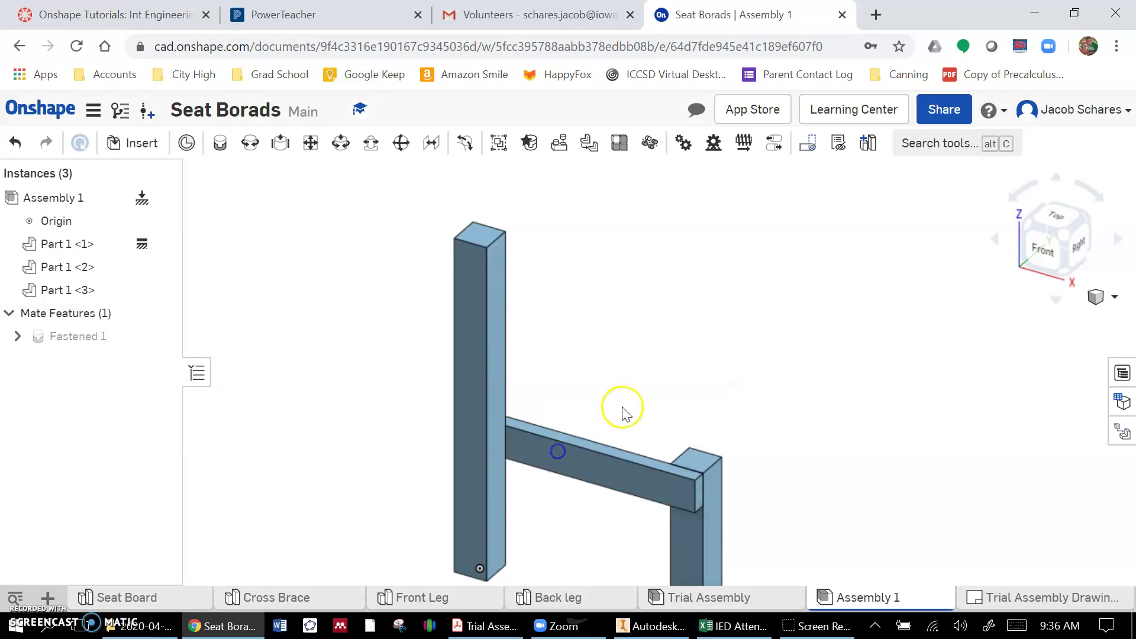
click(1079, 245)
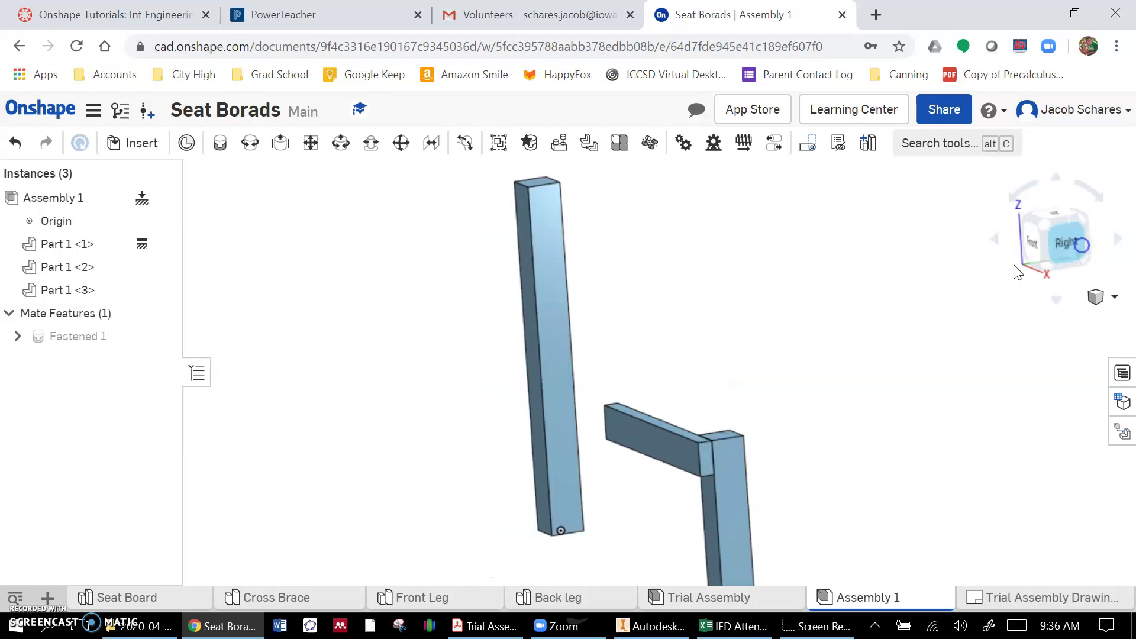
drag(705, 436, 595, 372)
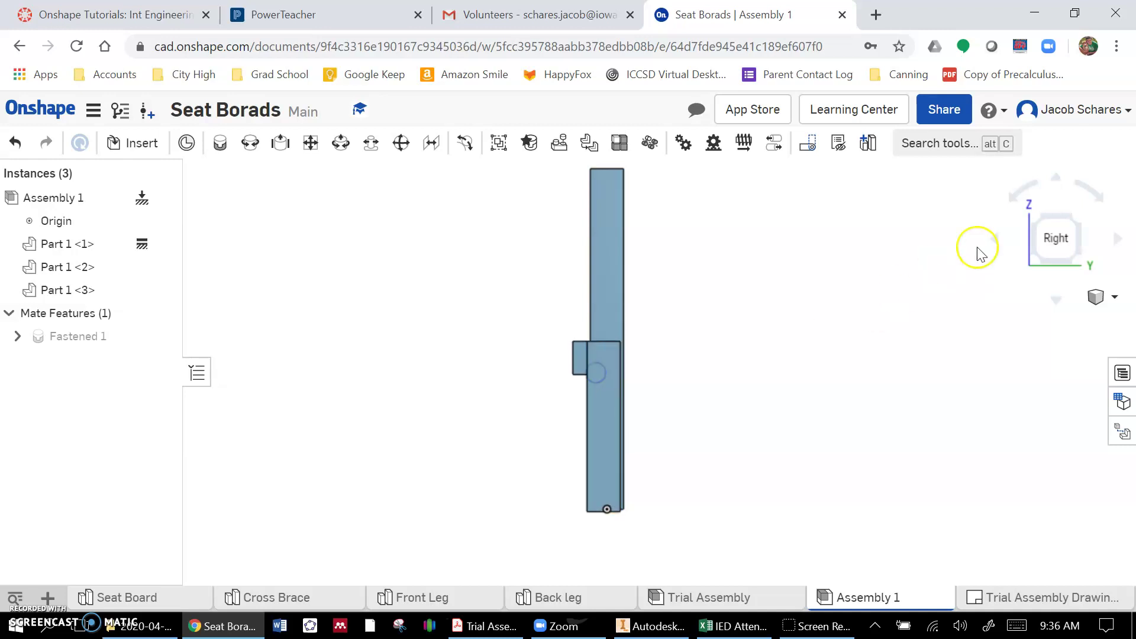
click(1036, 219)
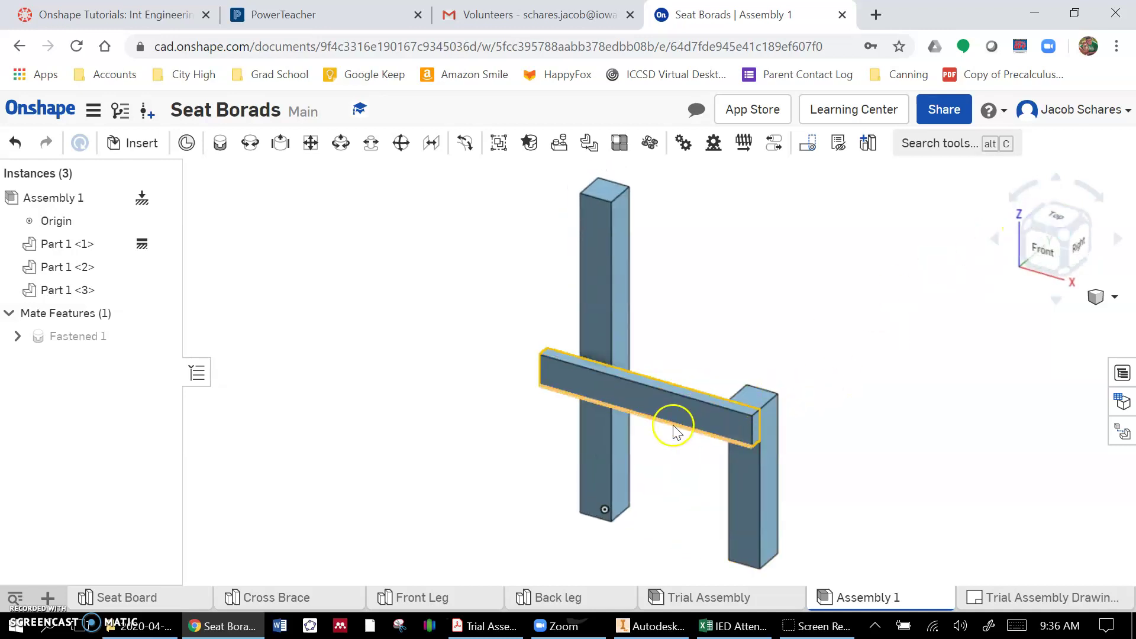
drag(708, 423, 693, 436)
drag(655, 399, 567, 433)
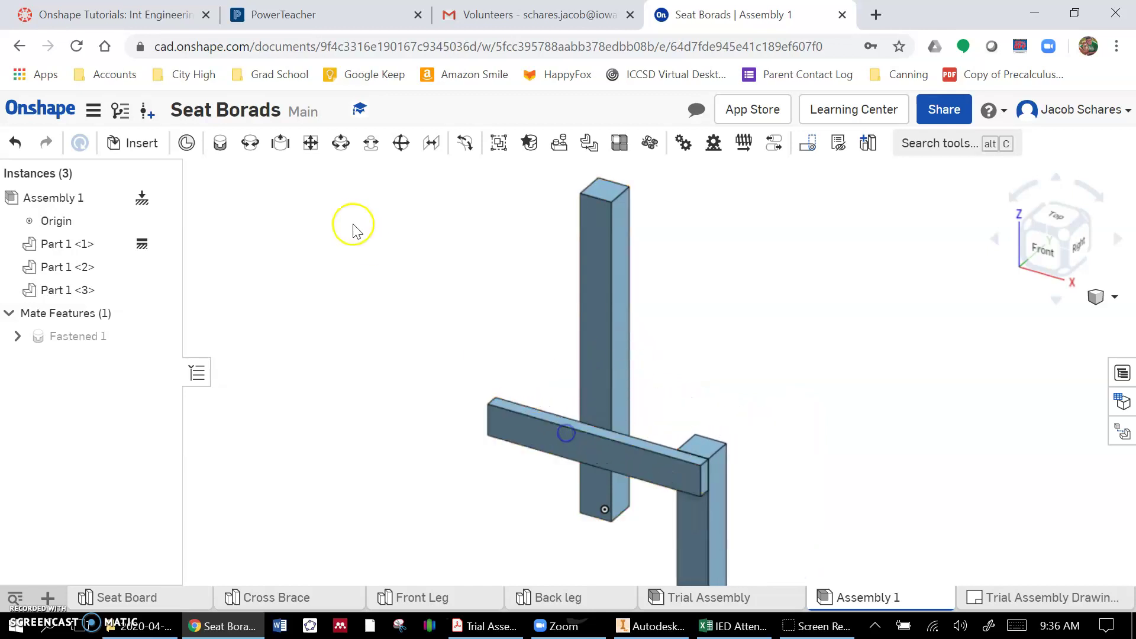
- Fasten the lower left corner of the back leg's front face to the upper corner of the cross brace's back face at its free end
click(220, 144)
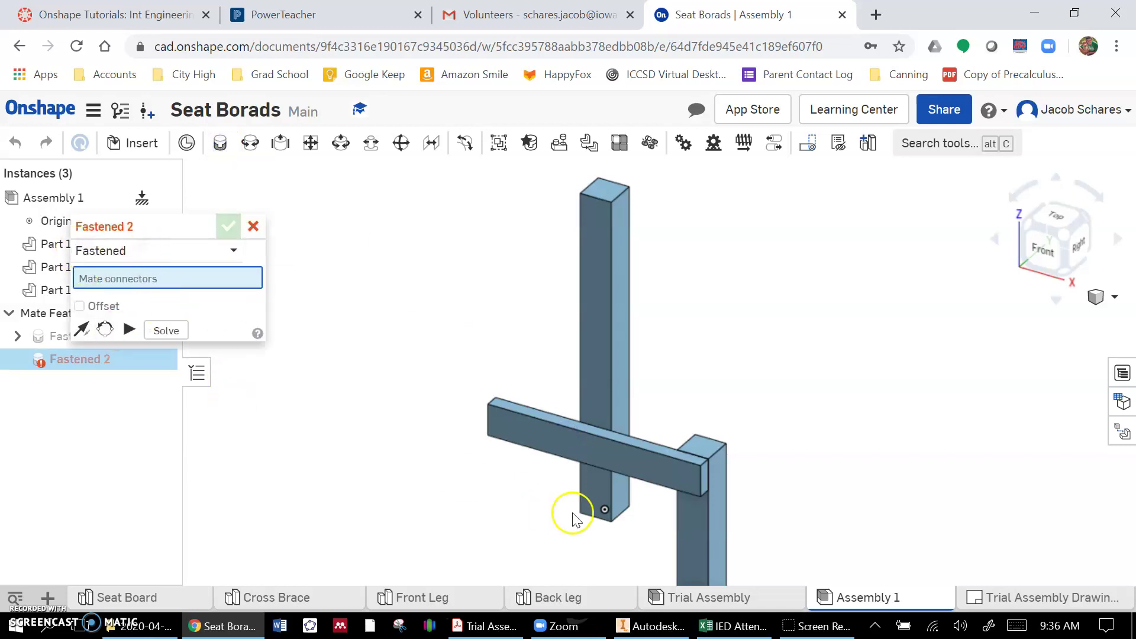
scroll(589, 505, up, 5)
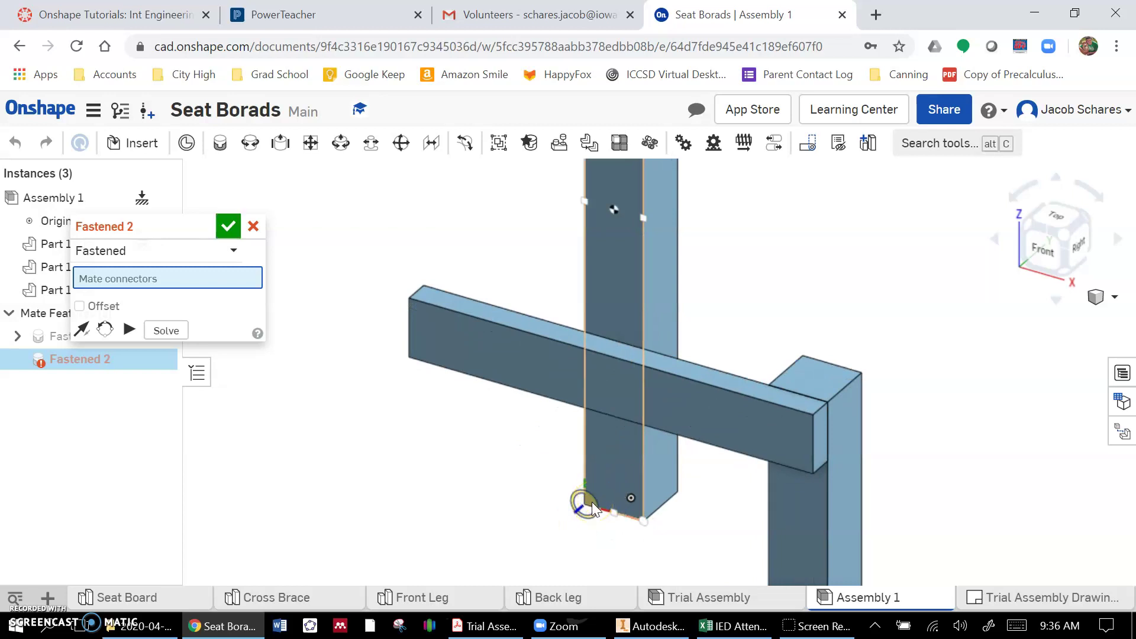
click(592, 502)
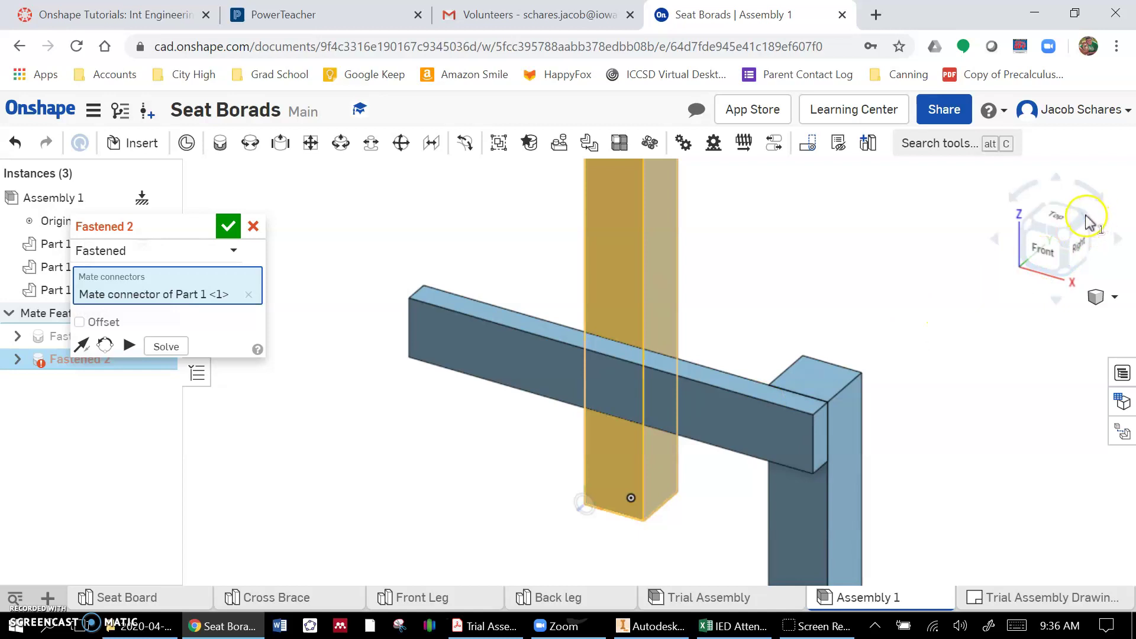
click(1085, 220)
click(1087, 225)
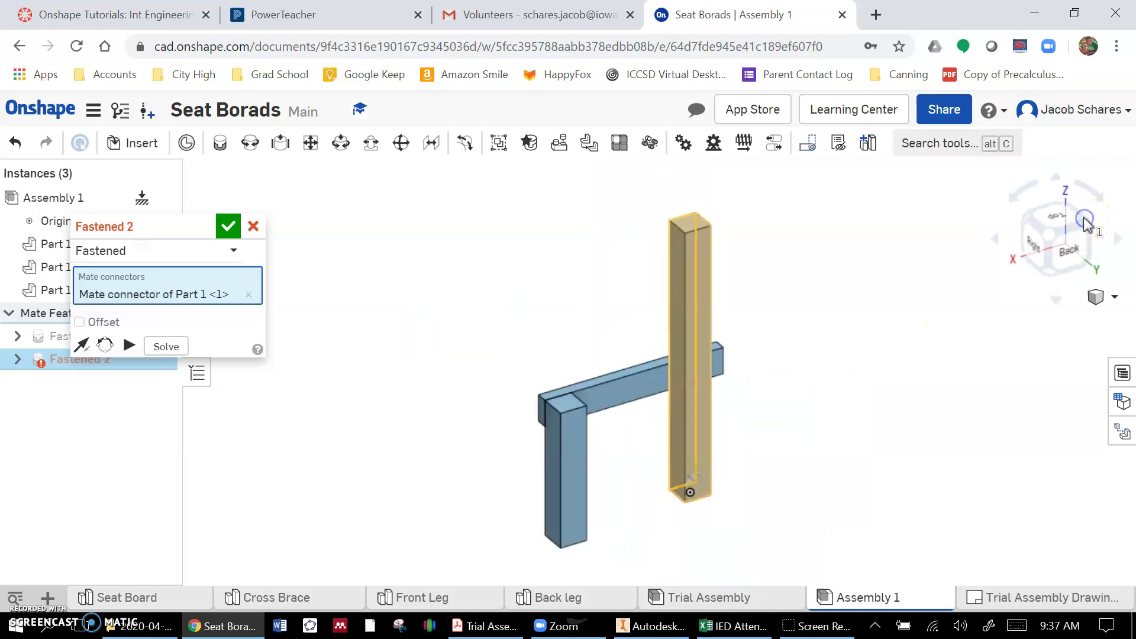
scroll(767, 414, up, 3)
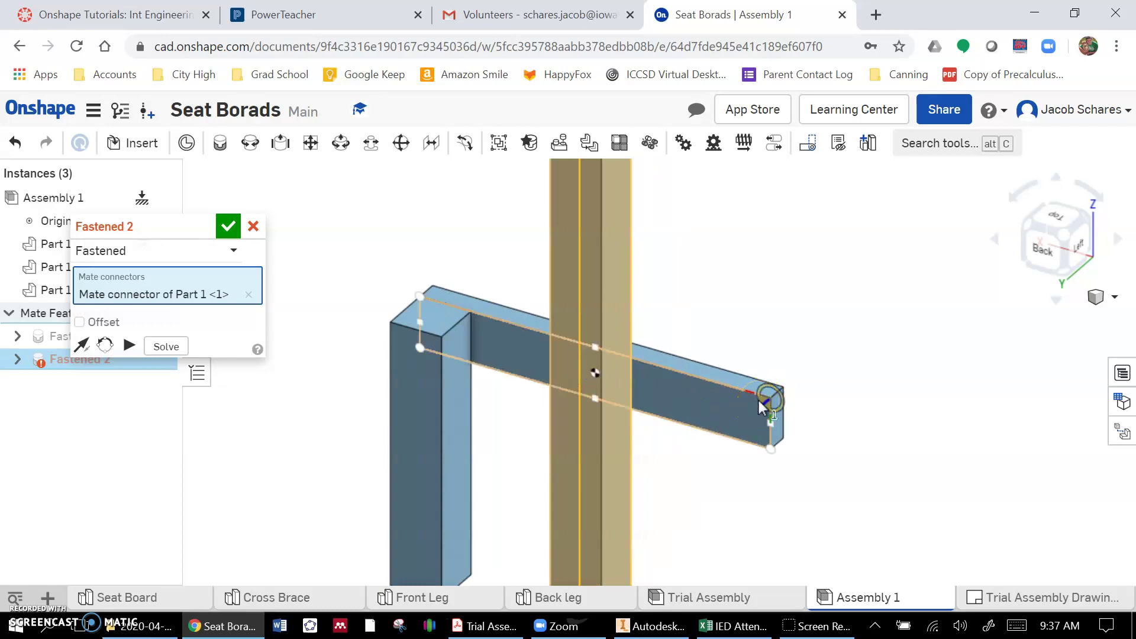
click(758, 400)
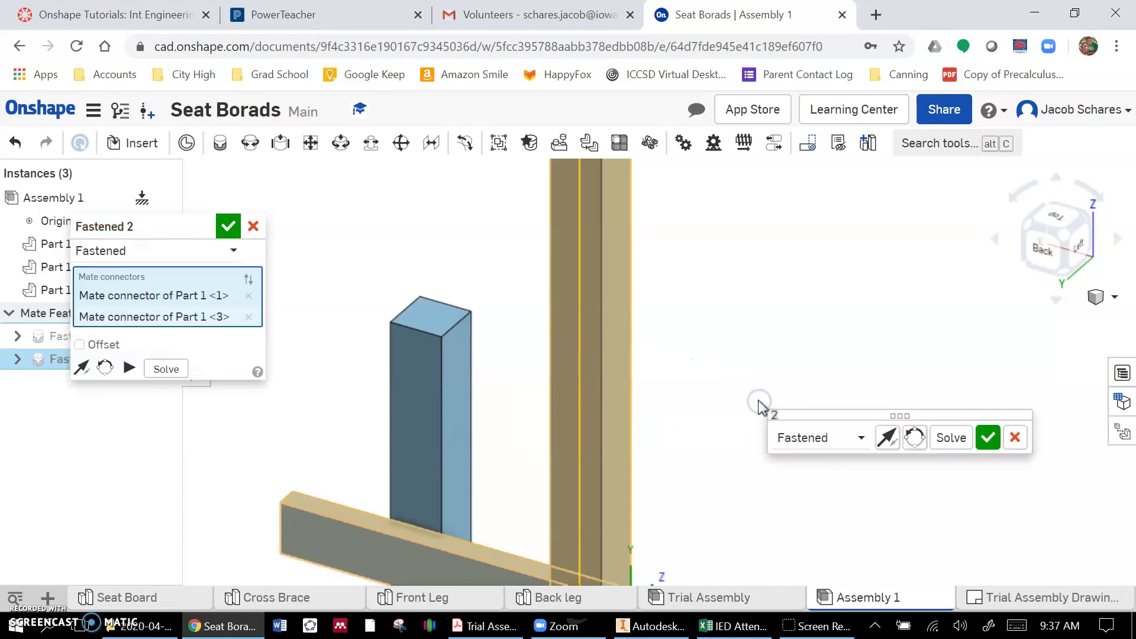
- Offset the back leg's Fastened mate by -18 in along Y and accept the mate
click(1051, 207)
click(1075, 223)
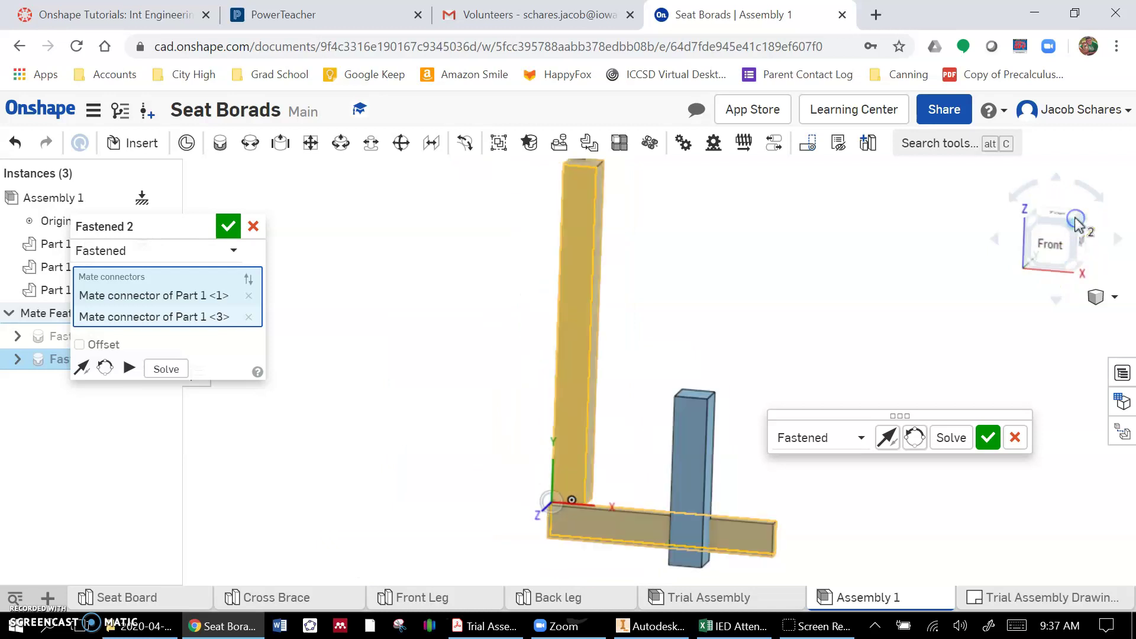
scroll(595, 479, up, 3)
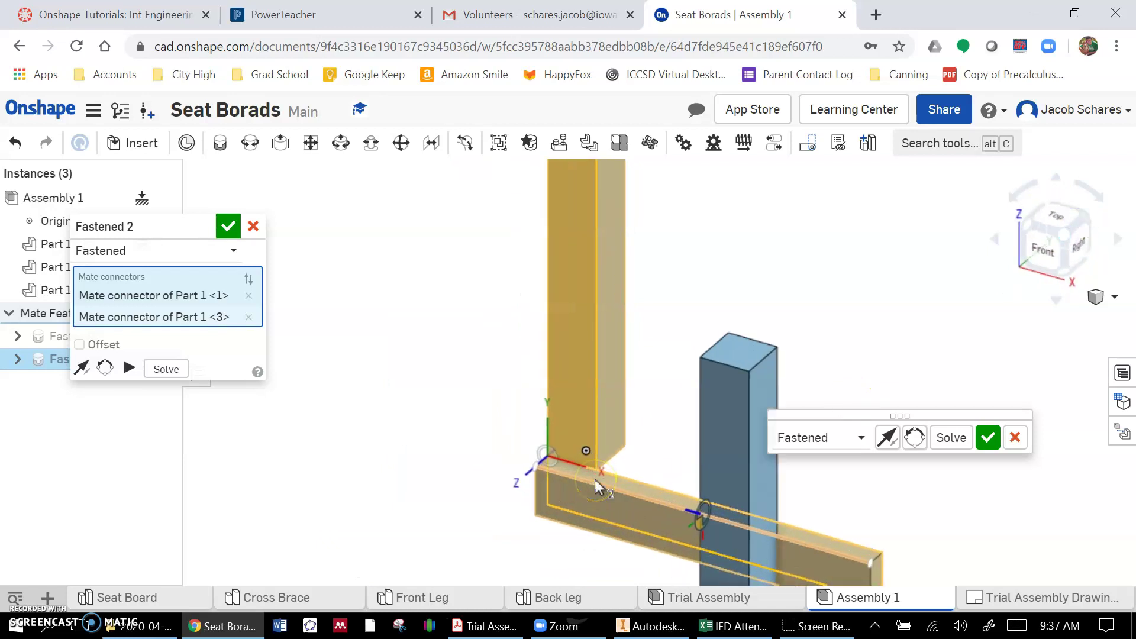
click(79, 345)
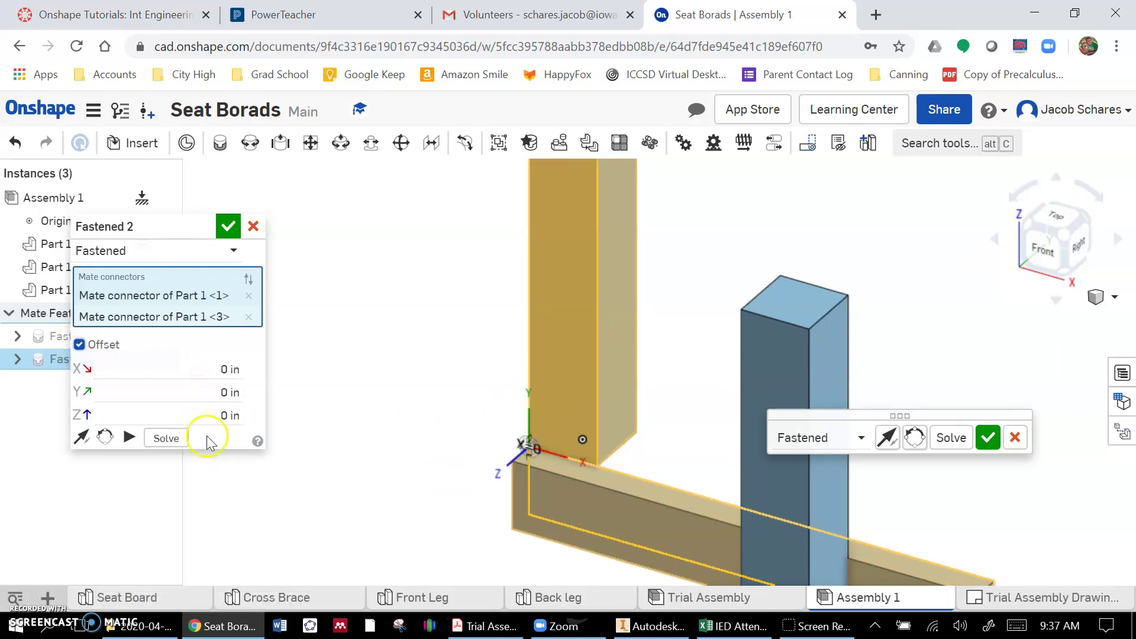
click(226, 392)
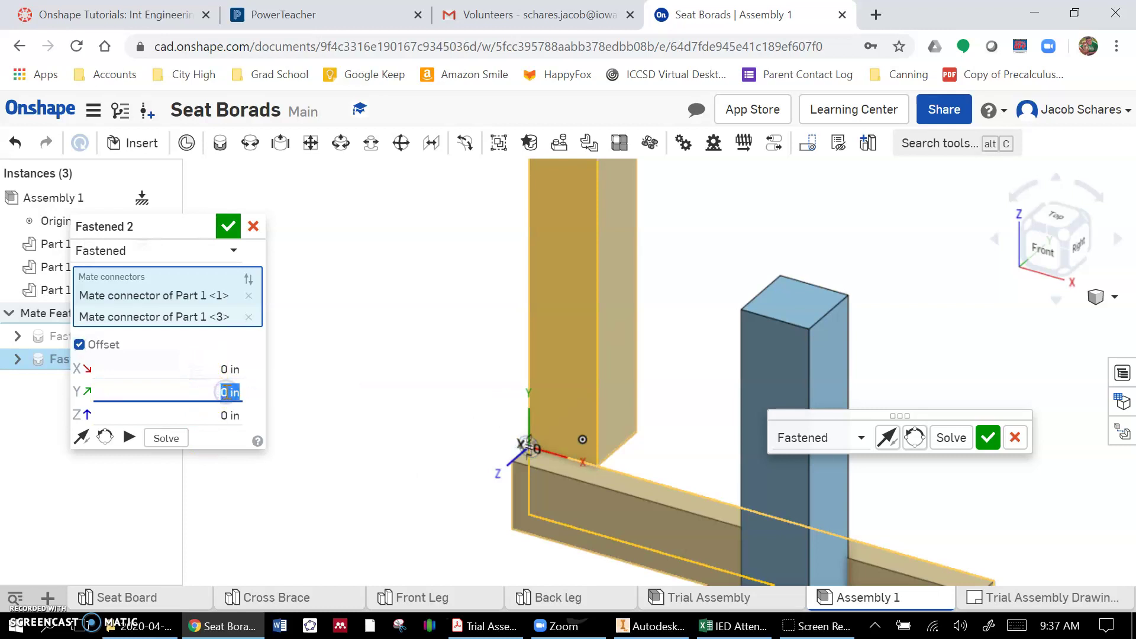
click(200, 370)
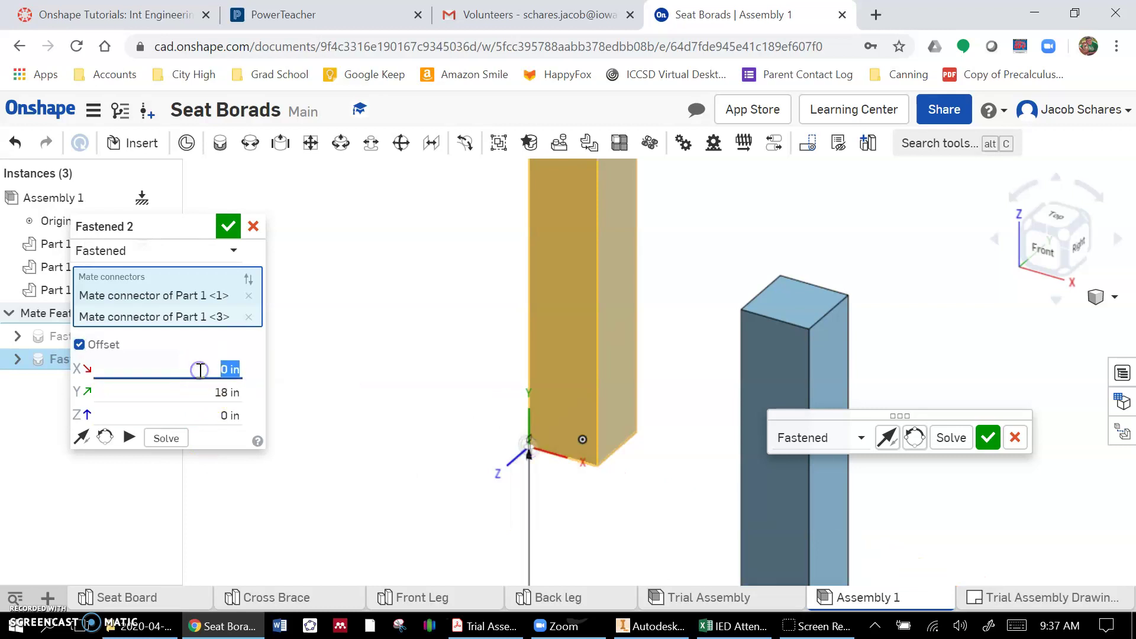
click(209, 393)
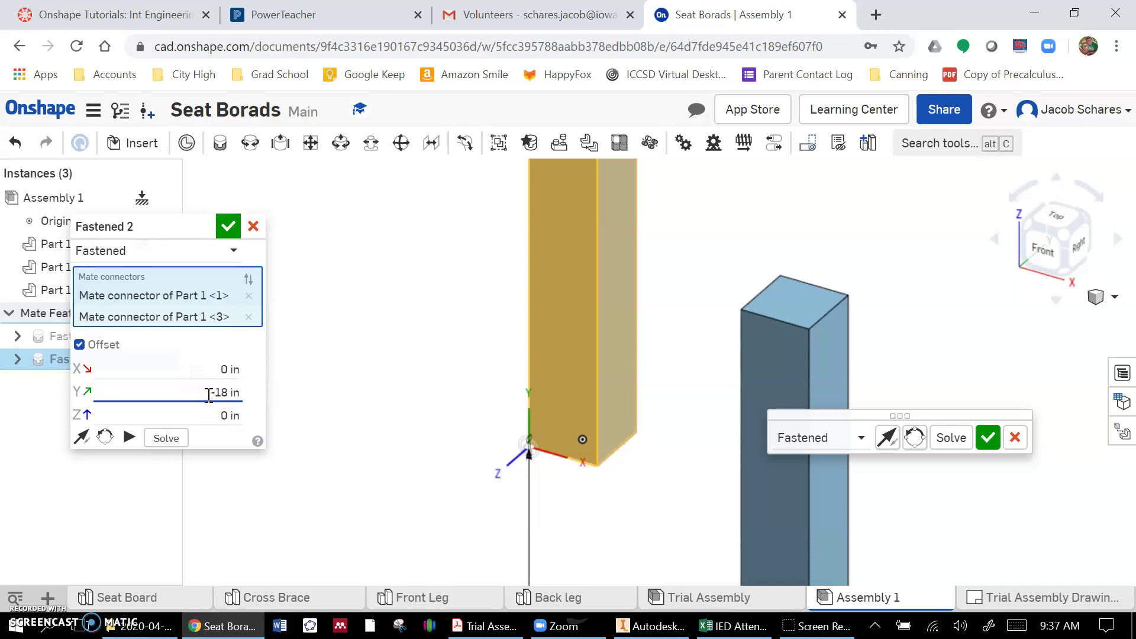
click(202, 376)
scroll(594, 359, down, 3)
scroll(594, 360, down, 1)
scroll(582, 220, up, 5)
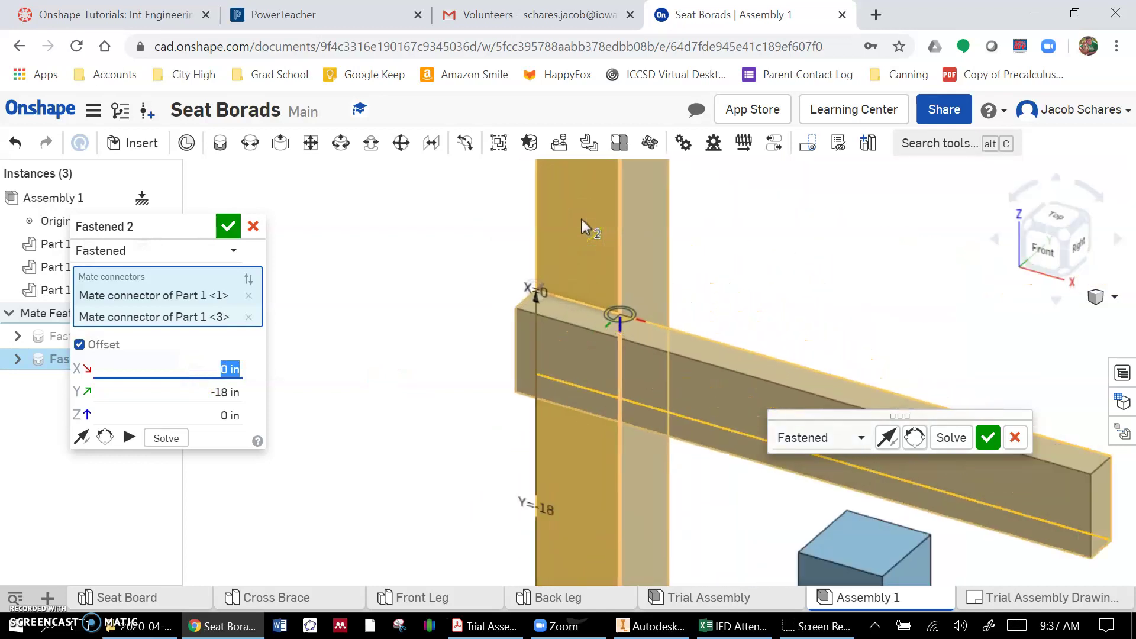
click(229, 228)
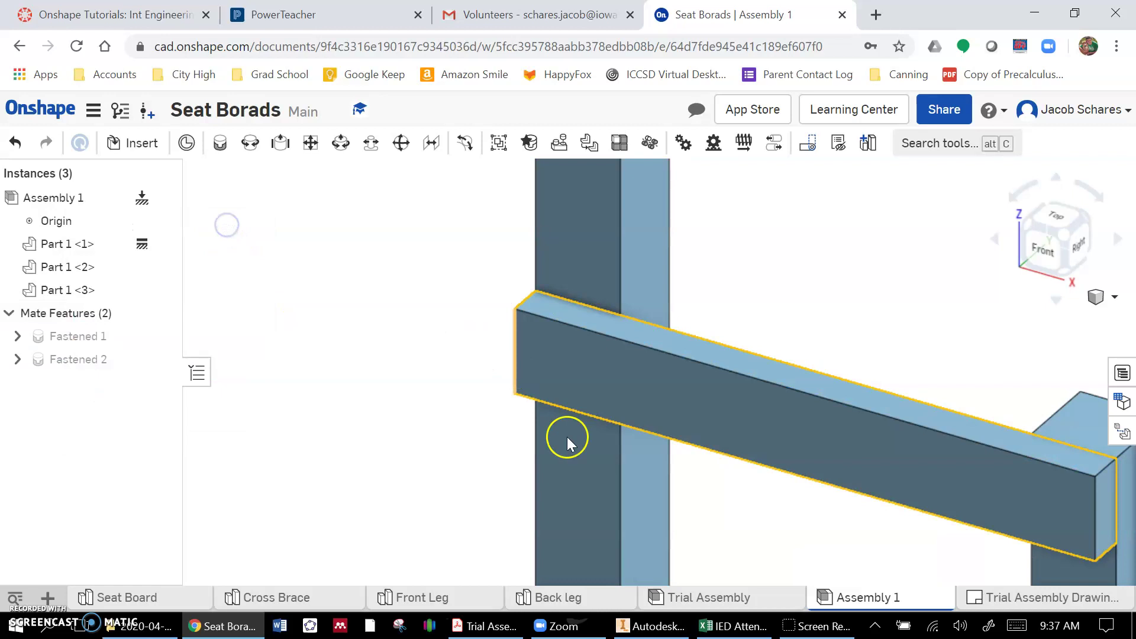
- Insert one Seat Board into Assembly 1 and place it freely across the cross brace near the front leg
scroll(609, 478, down, 3)
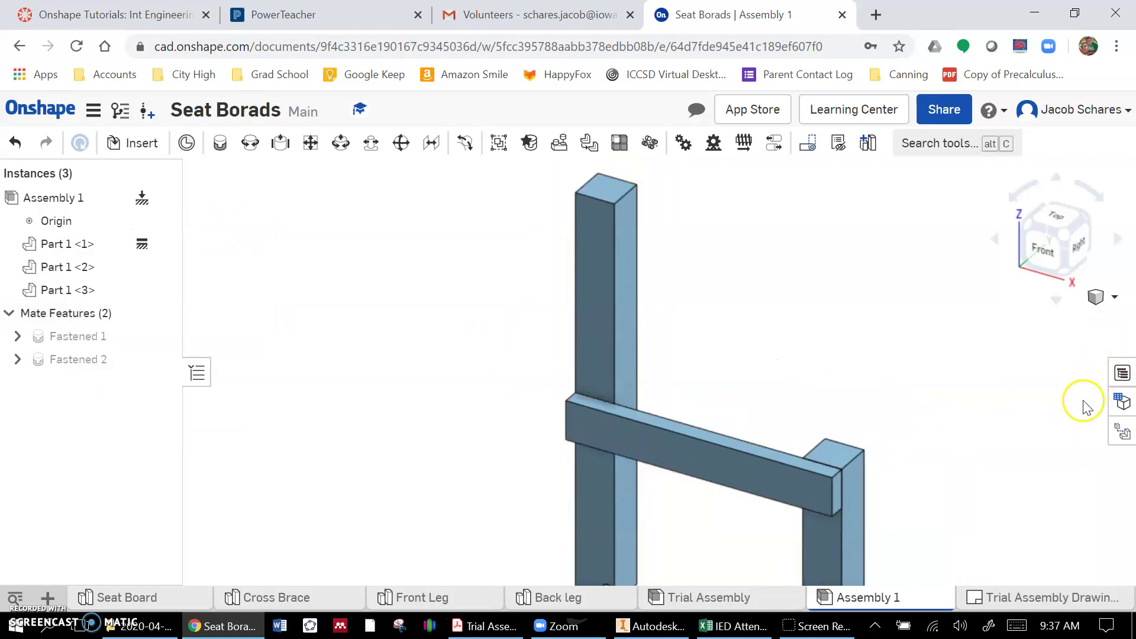
middle_drag(1004, 368, 941, 275)
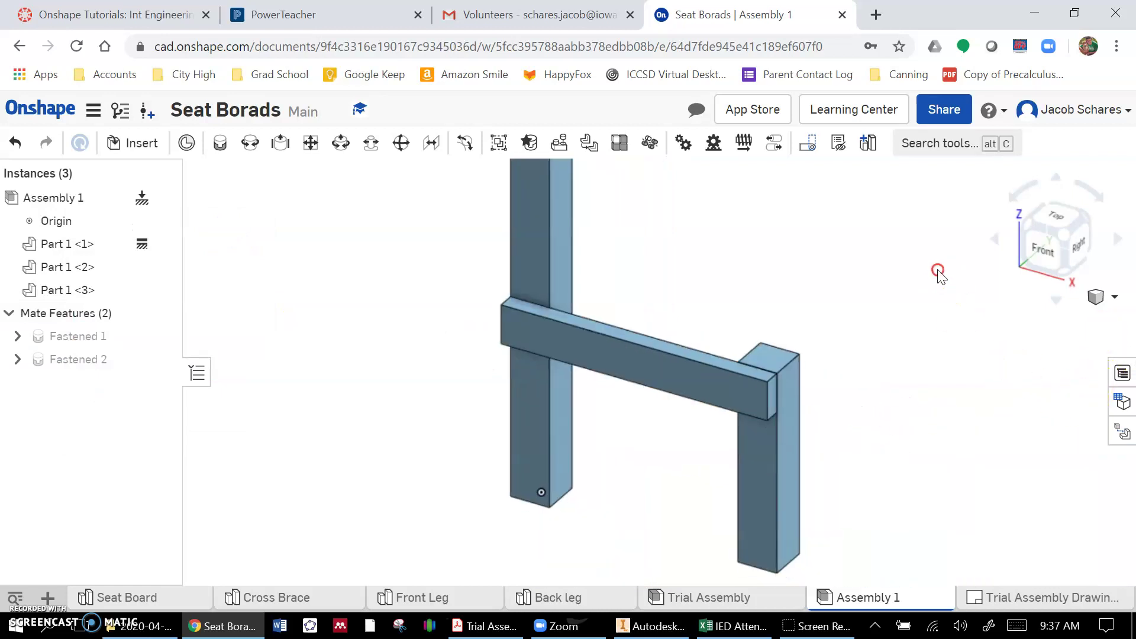
click(1049, 248)
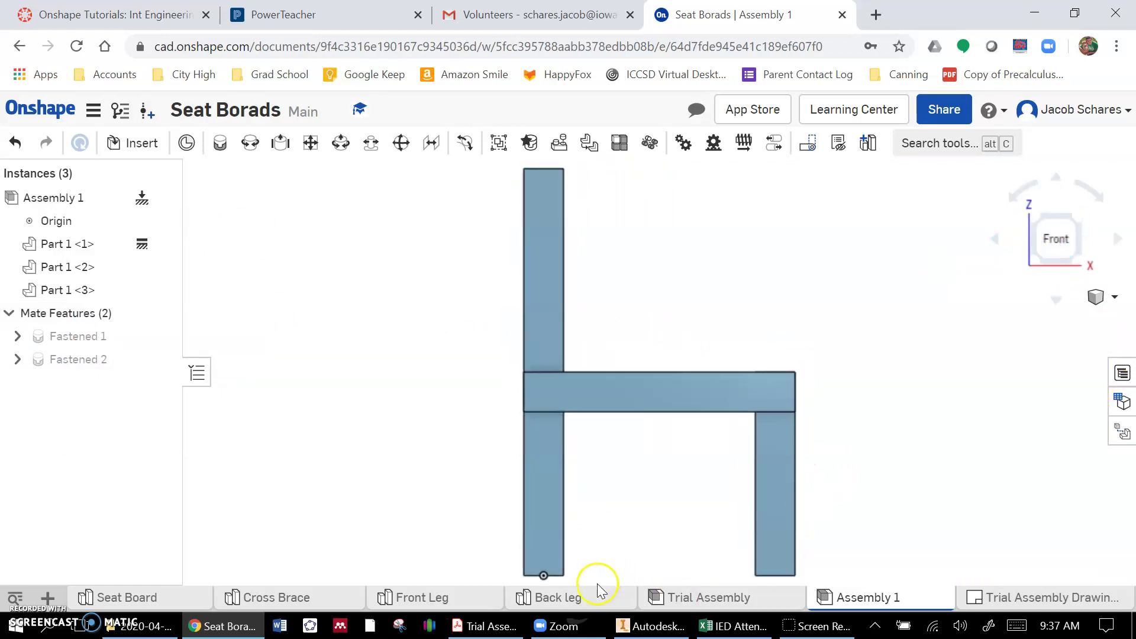
click(1075, 221)
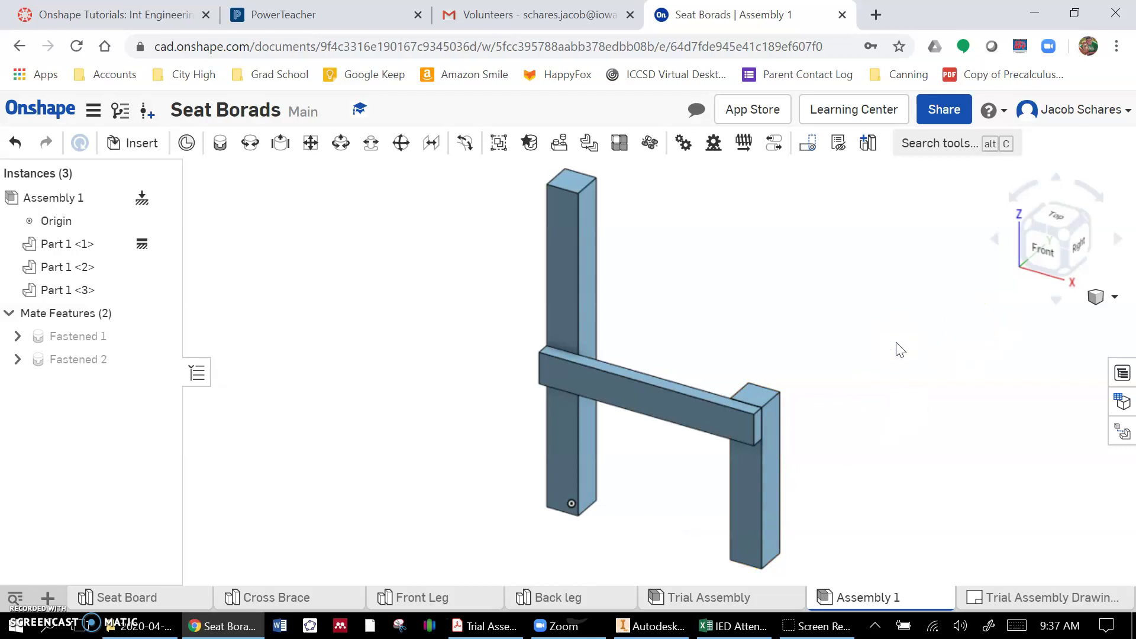
click(1069, 224)
click(138, 143)
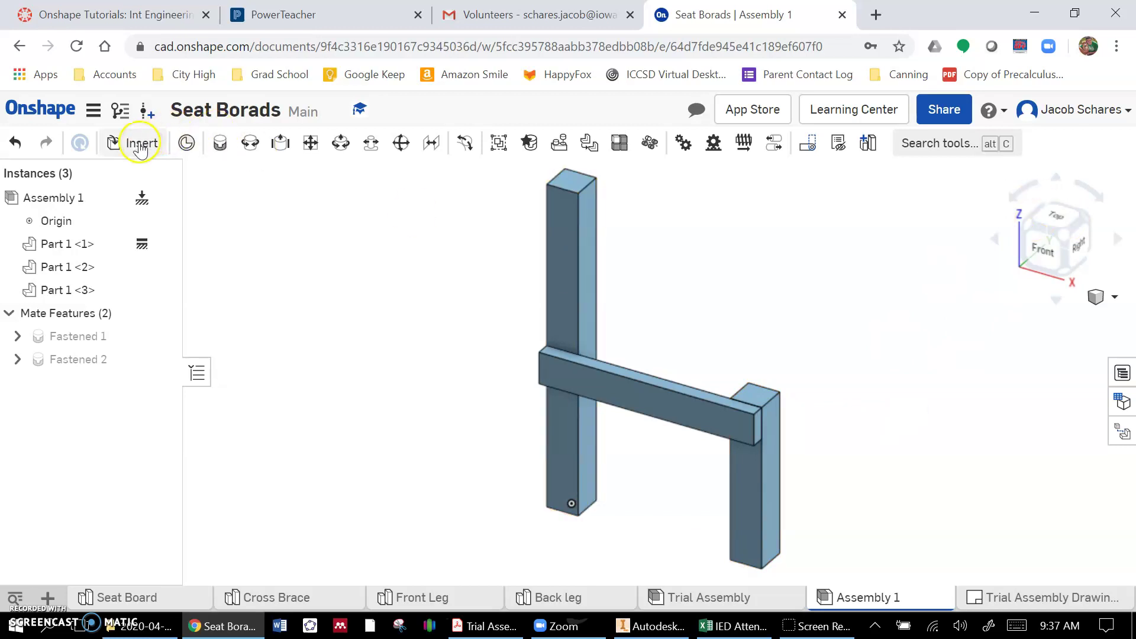
click(285, 322)
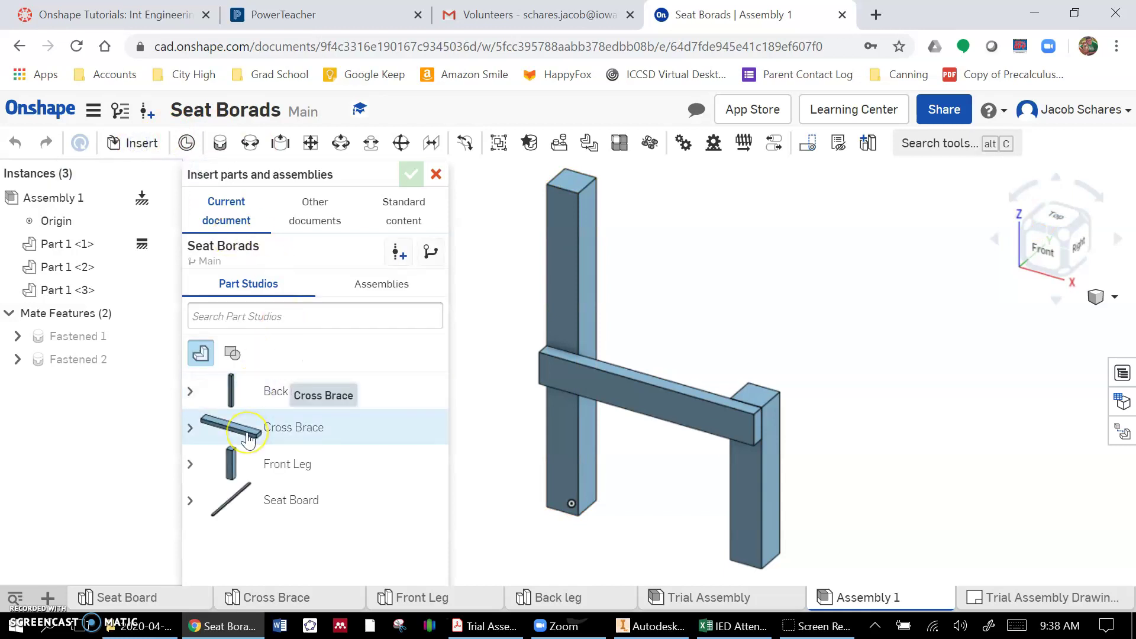
click(229, 500)
click(756, 271)
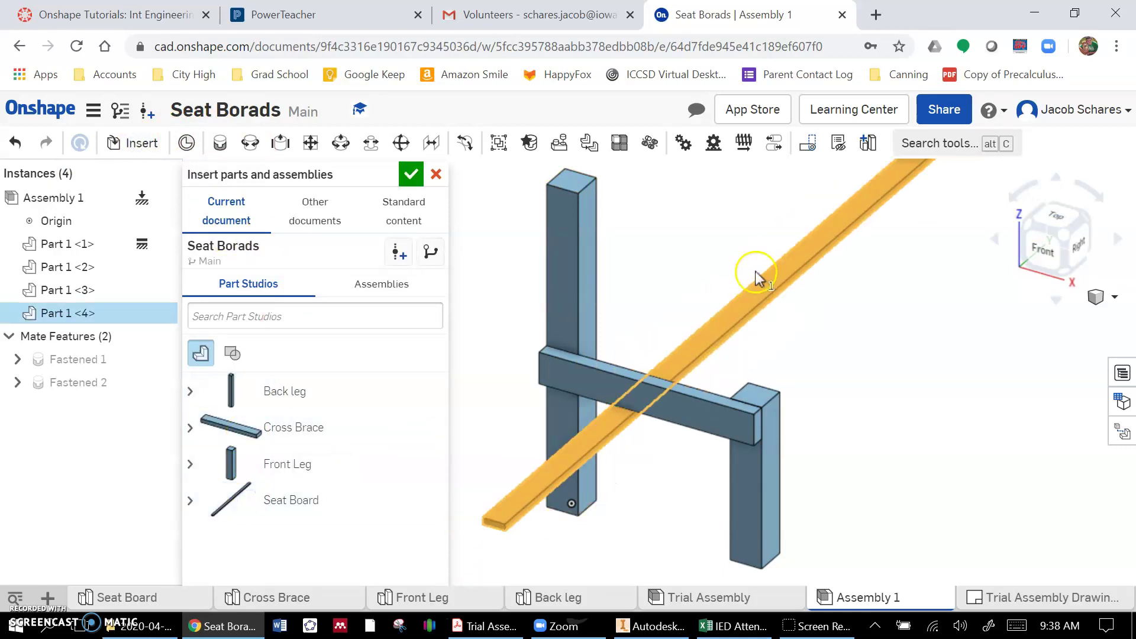
drag(870, 261, 841, 293)
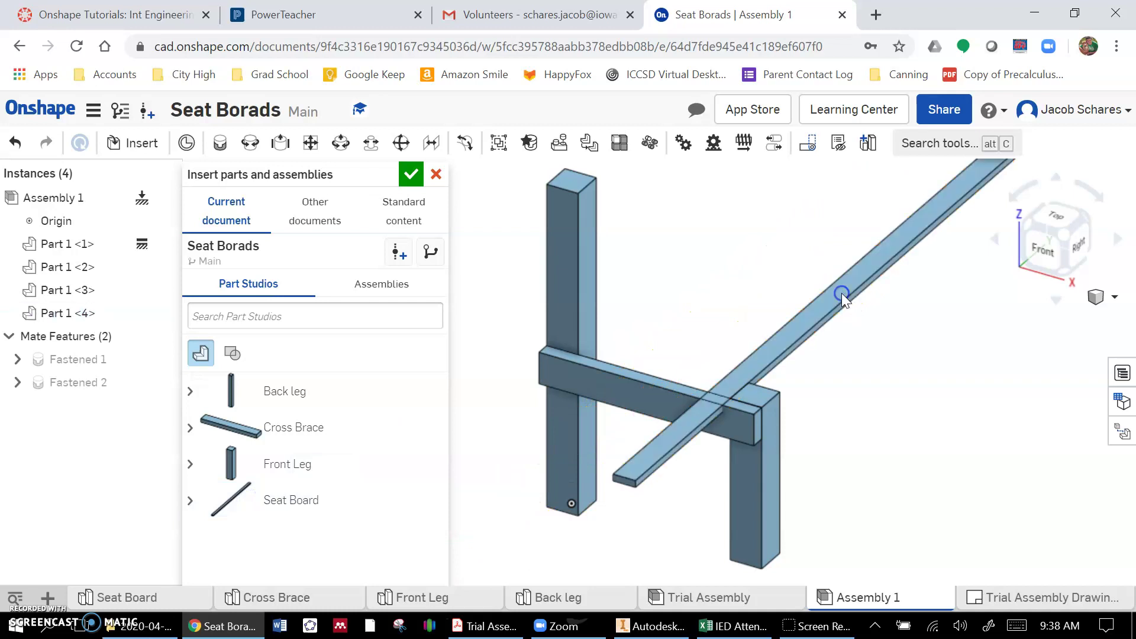
click(411, 174)
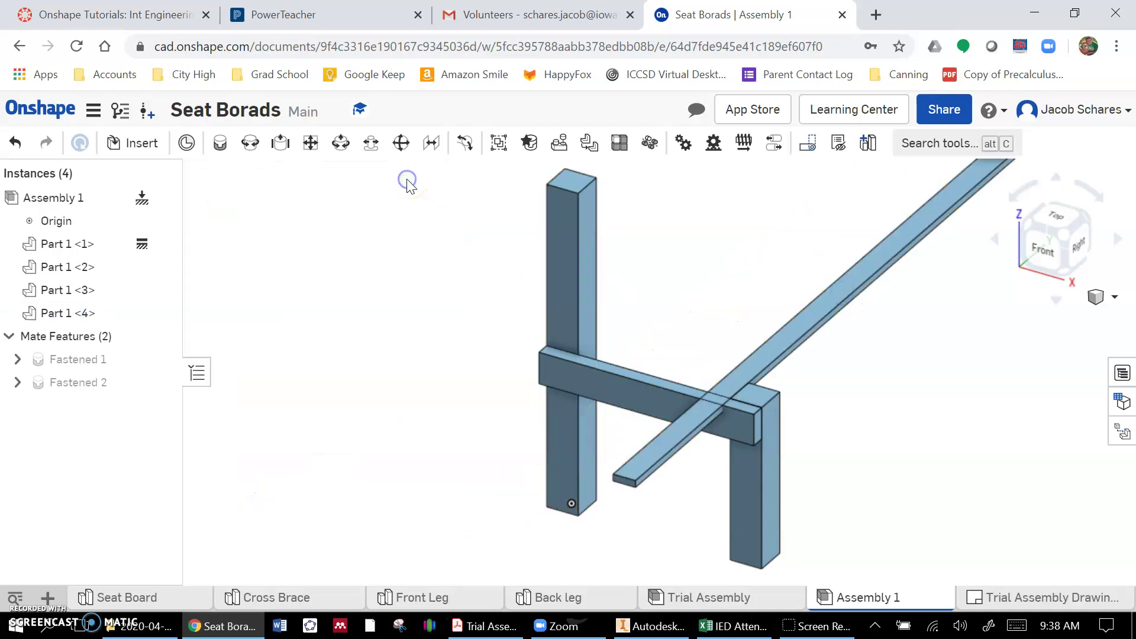
- Fasten the bottom corner of the seat board's end to the top outer front corner of the cross brace at the front leg
click(186, 143)
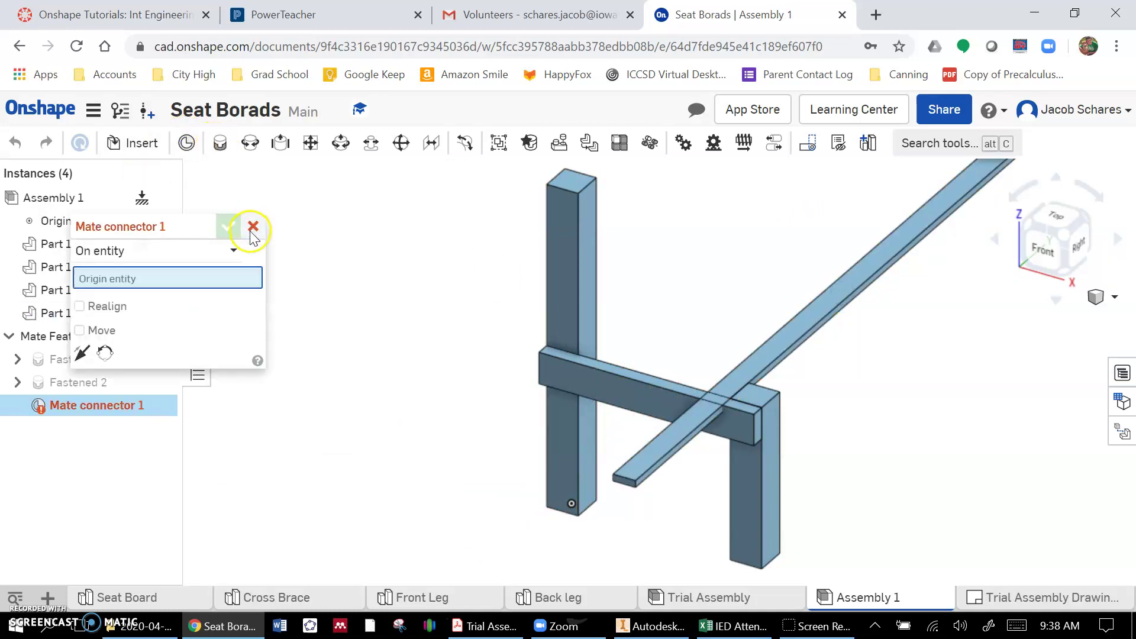
click(250, 230)
click(224, 150)
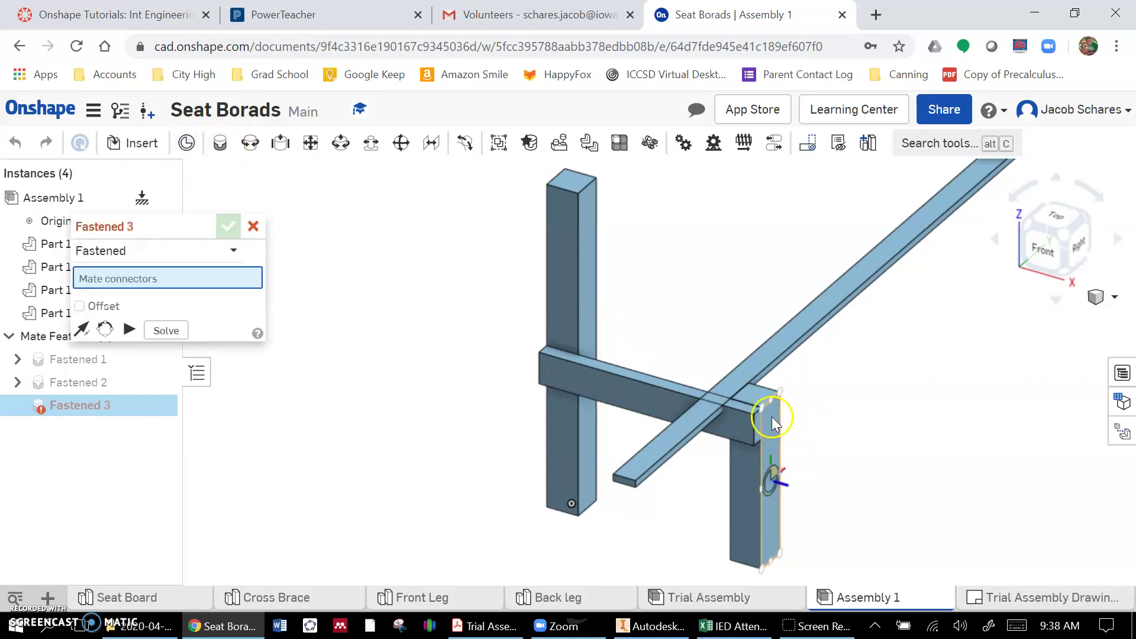
scroll(753, 416, up, 5)
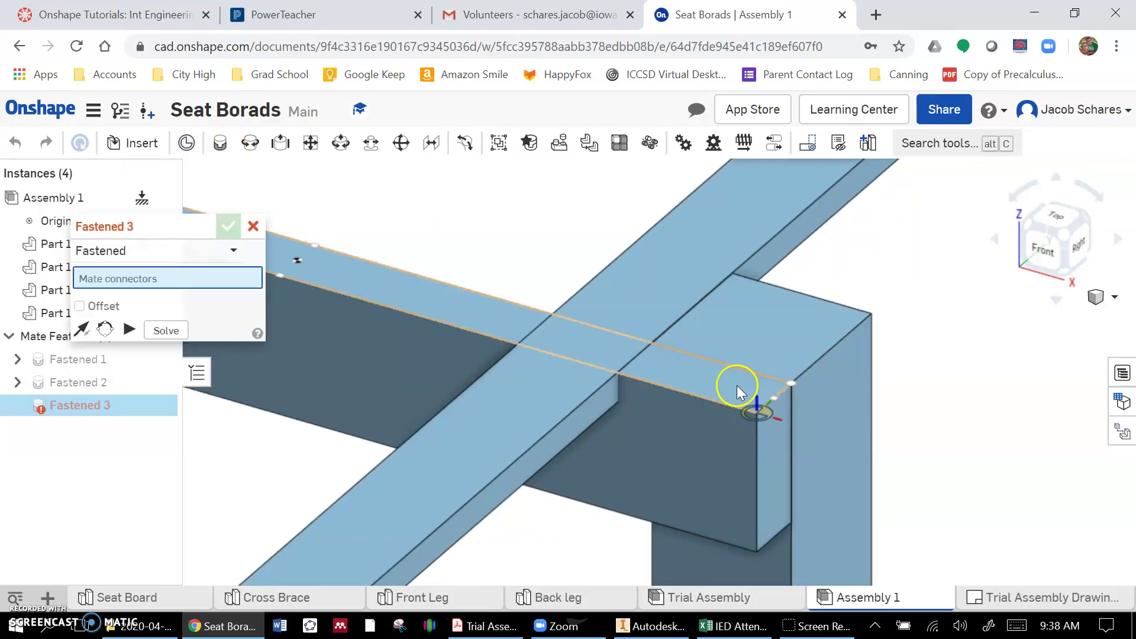
click(756, 410)
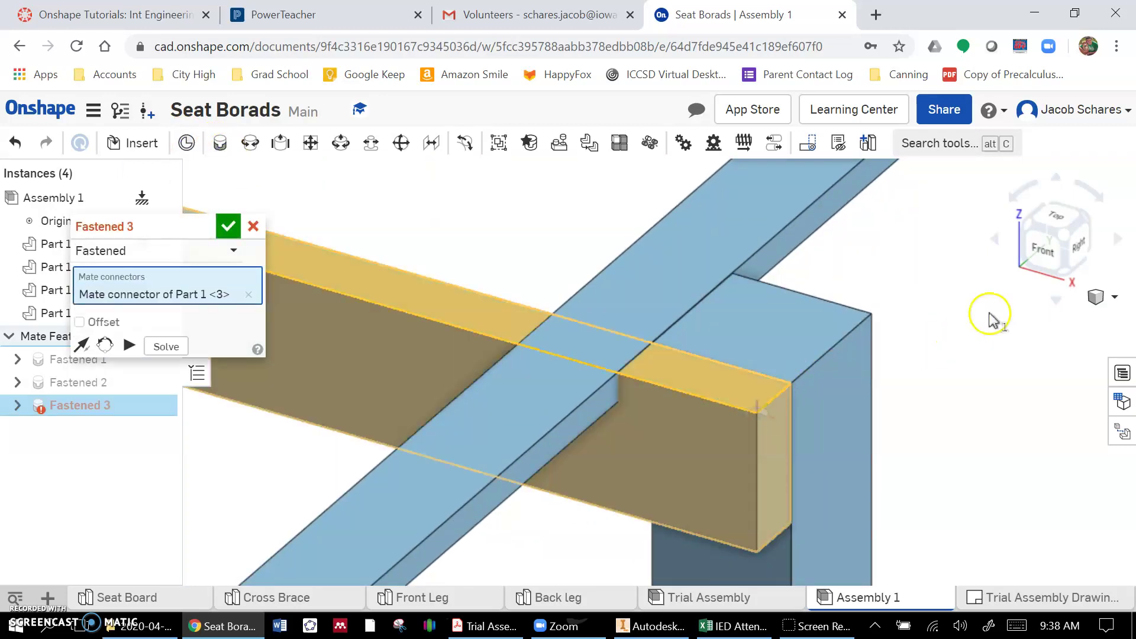
click(1066, 279)
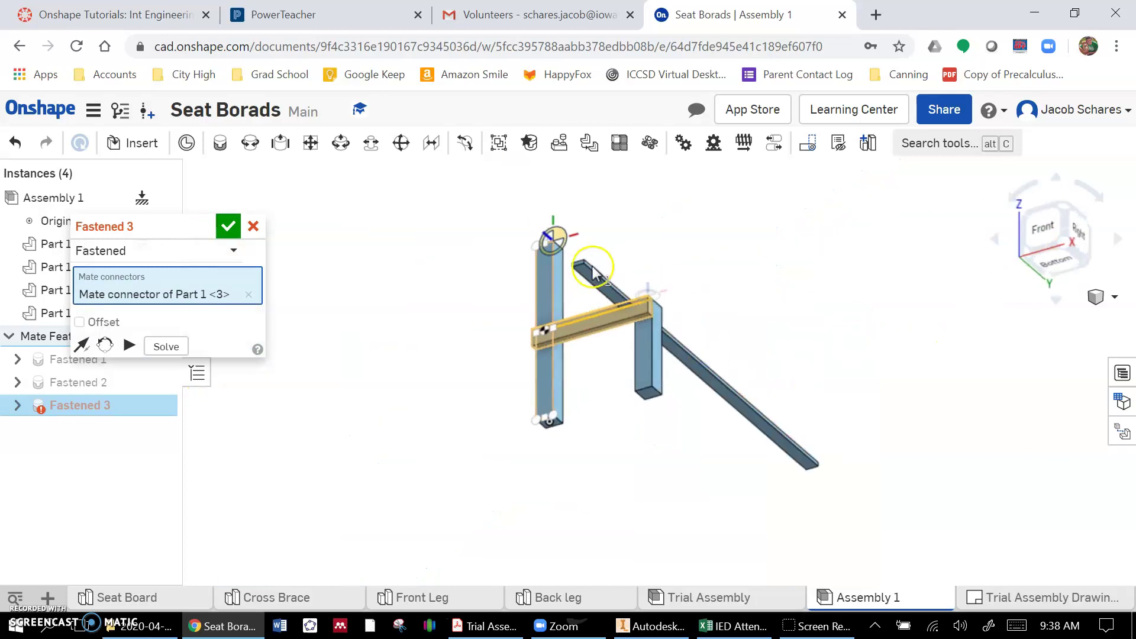
scroll(594, 273, up, 5)
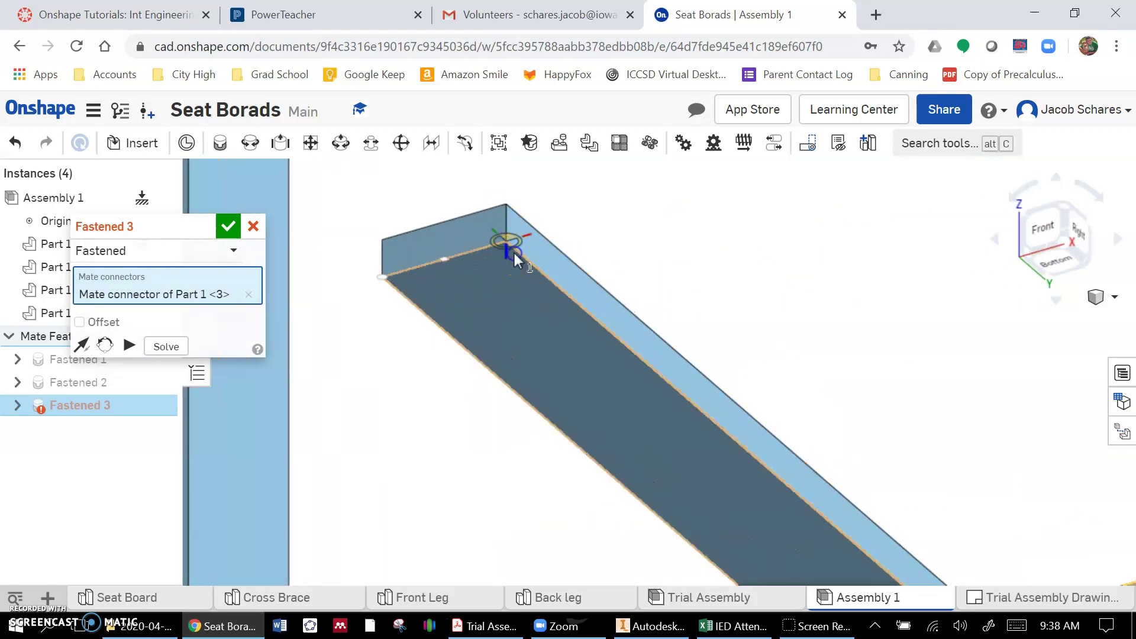
click(513, 251)
click(1060, 204)
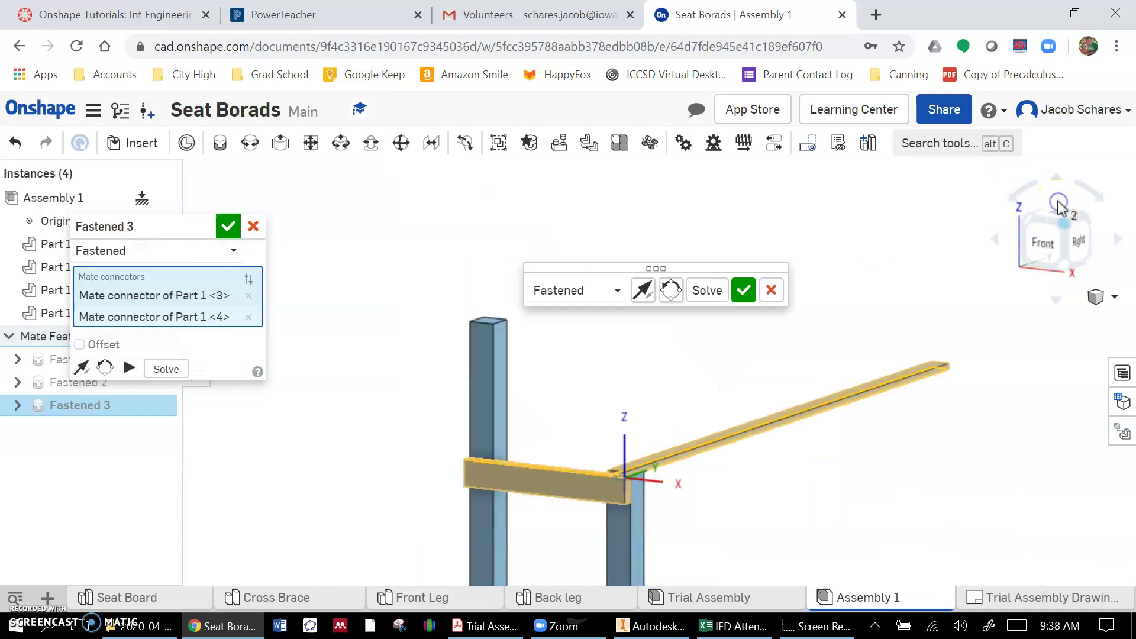
scroll(592, 503, up, 3)
scroll(592, 500, up, 3)
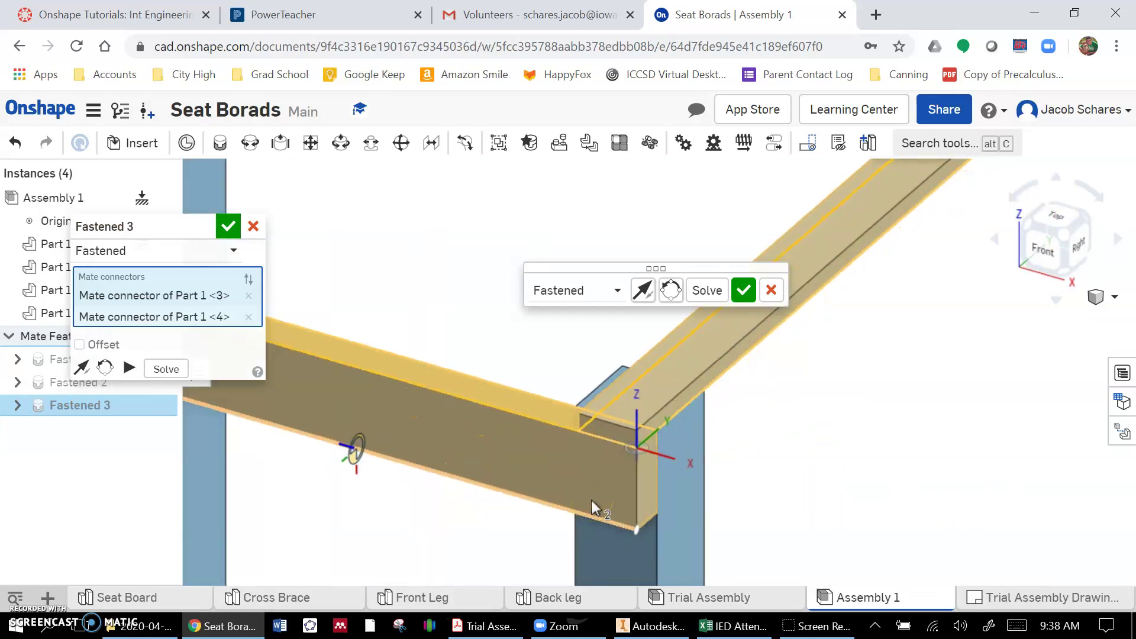
- Try the flipped and reoriented axis alignments of the seat board's mate, restore the original alignment and accept the mate
click(645, 290)
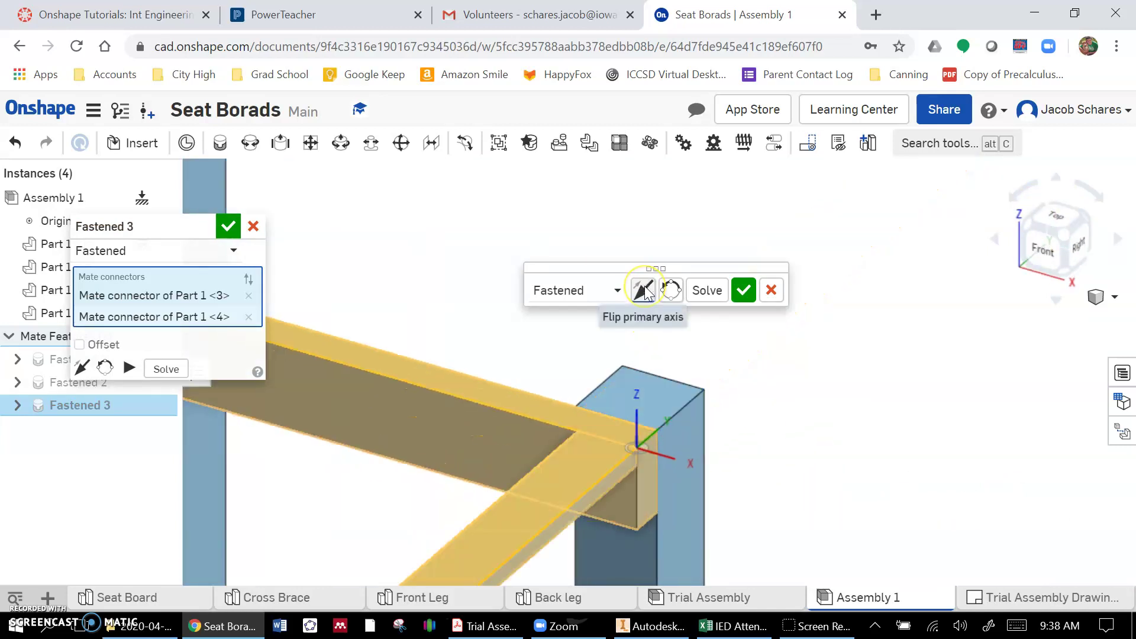
click(645, 290)
click(671, 290)
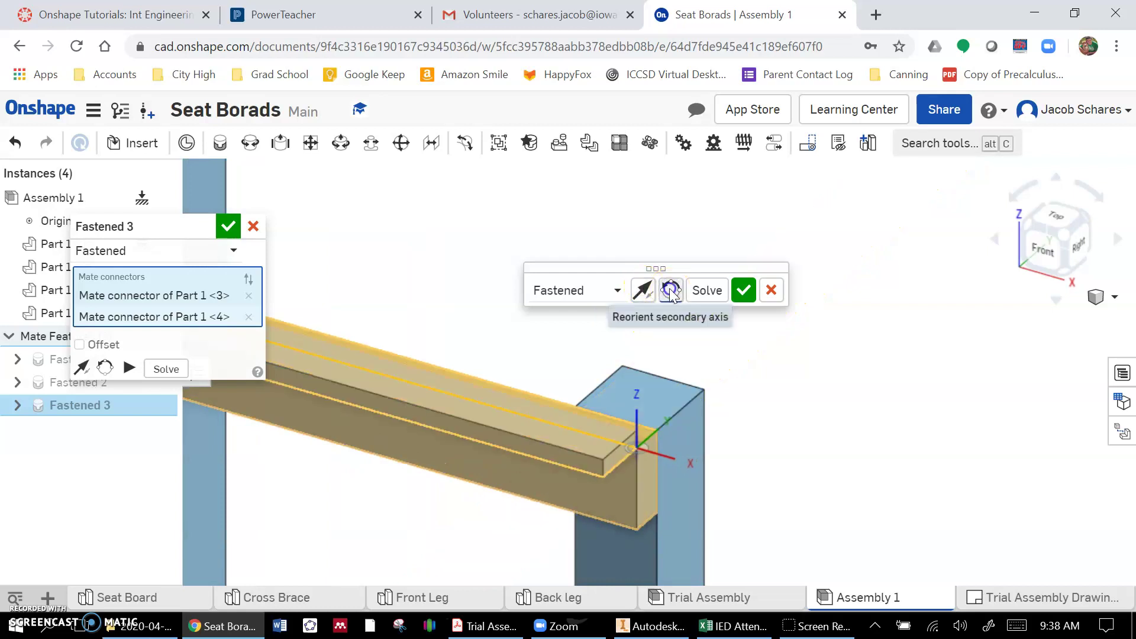
click(671, 290)
click(670, 290)
click(671, 290)
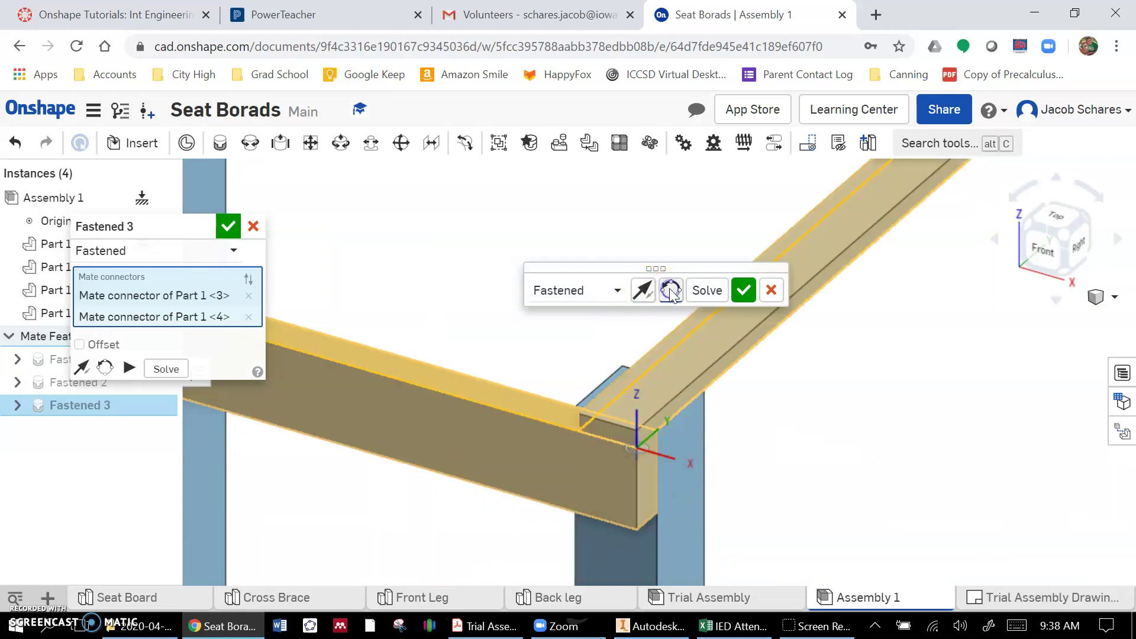
click(745, 290)
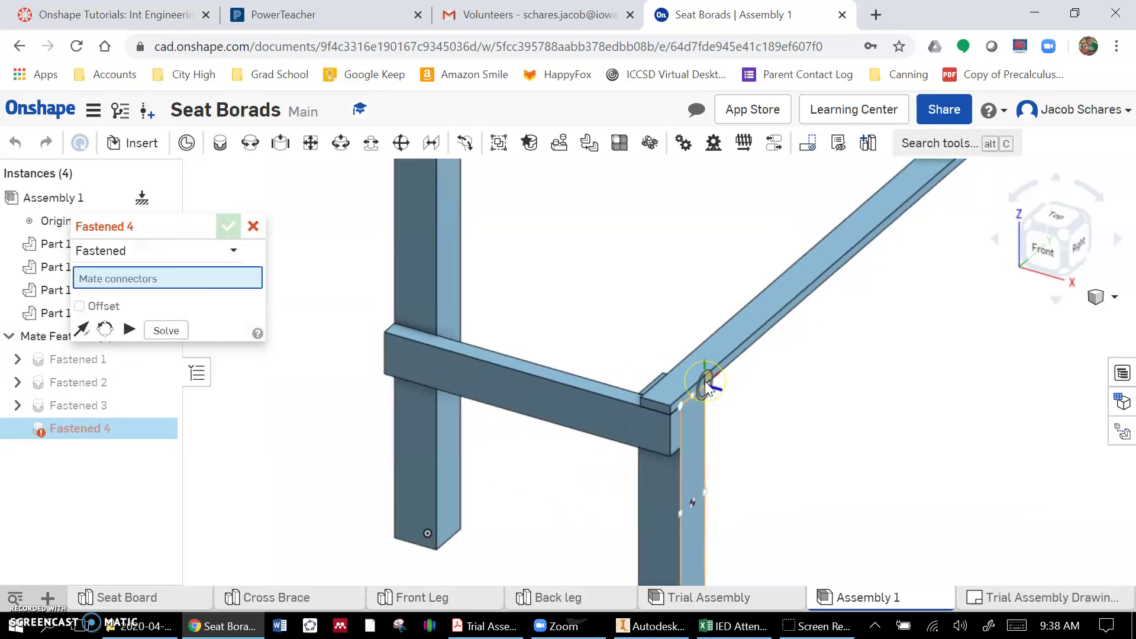
- Insert a second Seat Board and place it freely across the cross brace between the back leg and the first seat board
scroll(705, 381, down, 5)
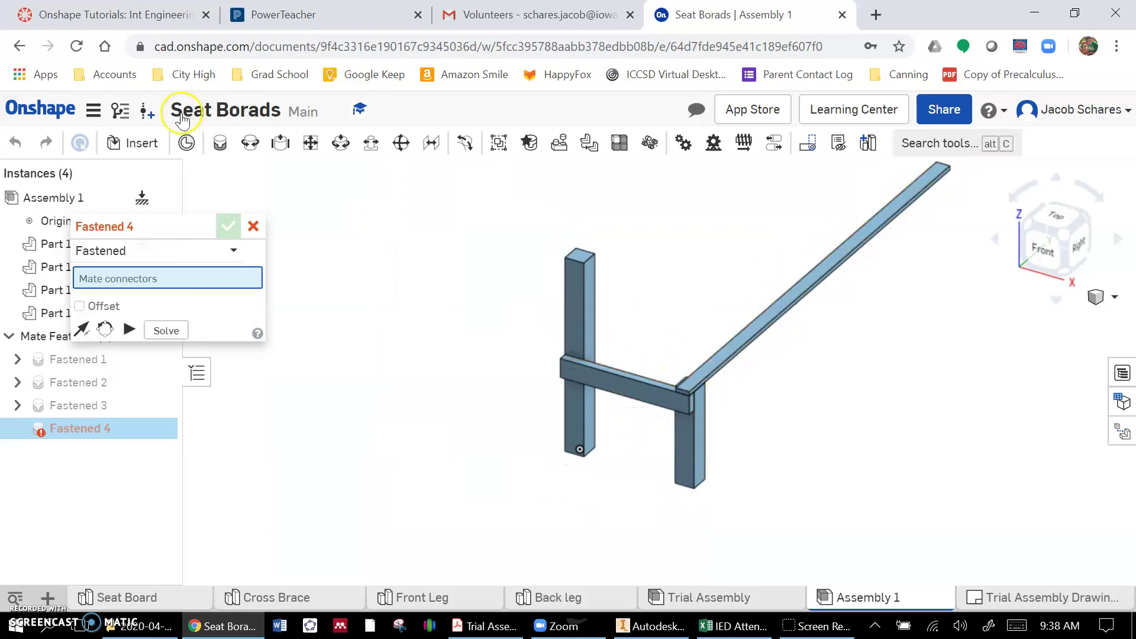
click(134, 147)
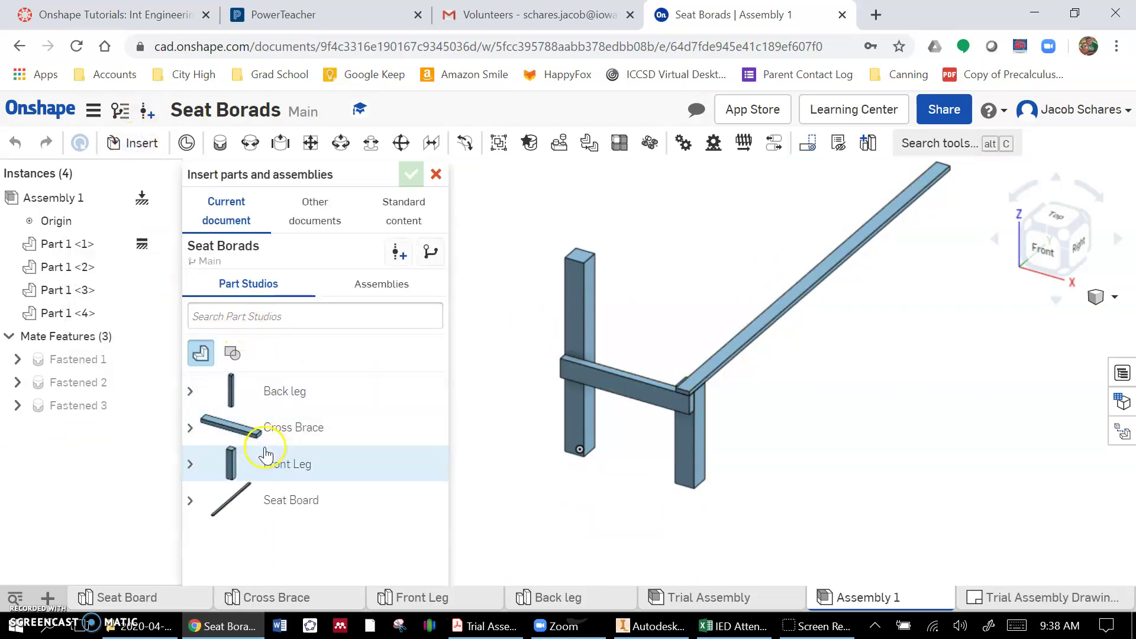
click(732, 293)
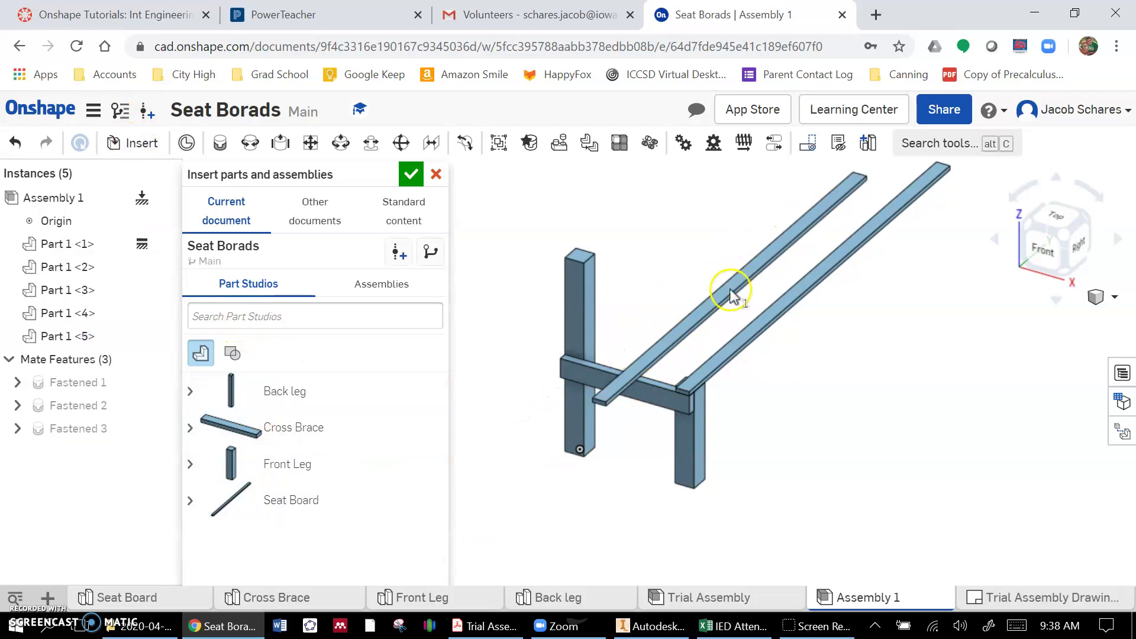
click(411, 174)
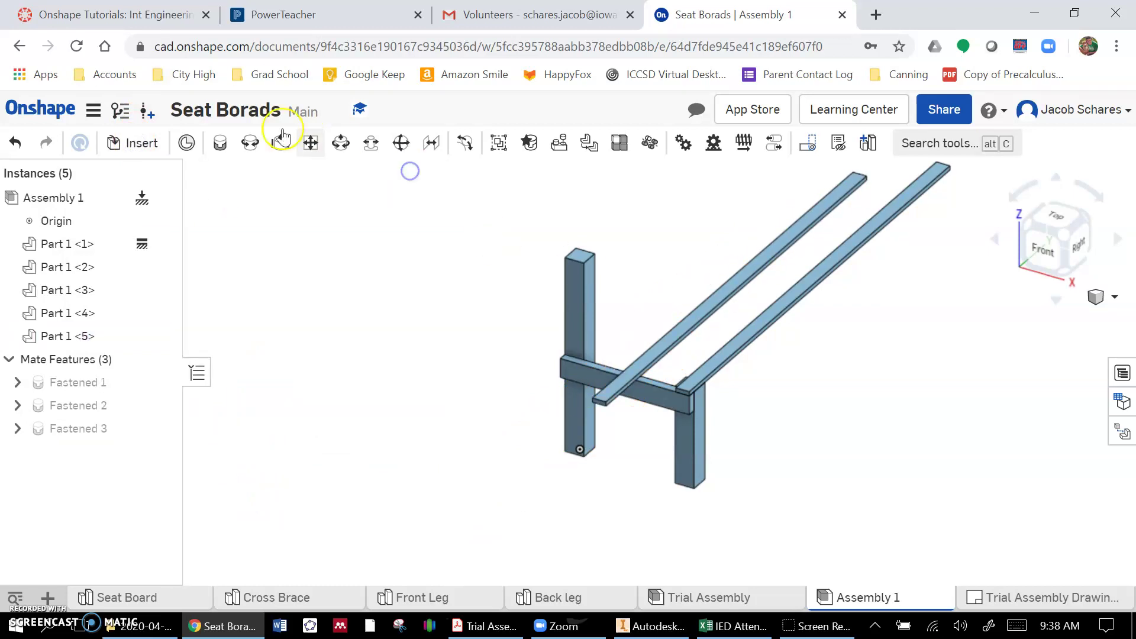
- Fasten the top right corner of the second seat board's front end to the first seat board's top left front corner
click(219, 143)
scroll(683, 396, up, 5)
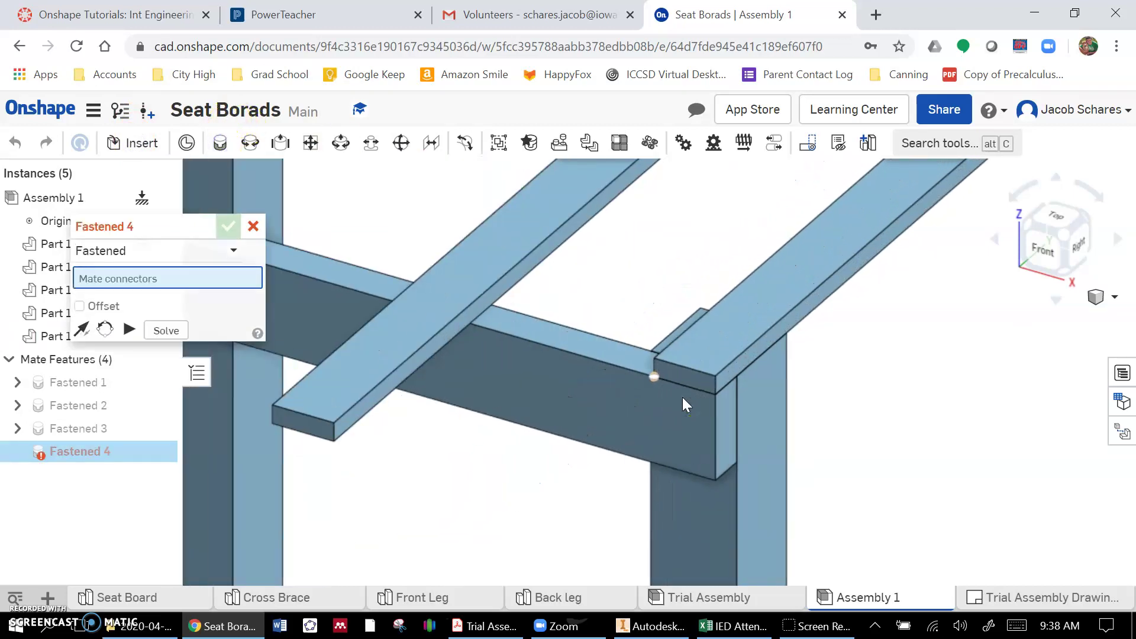
click(661, 360)
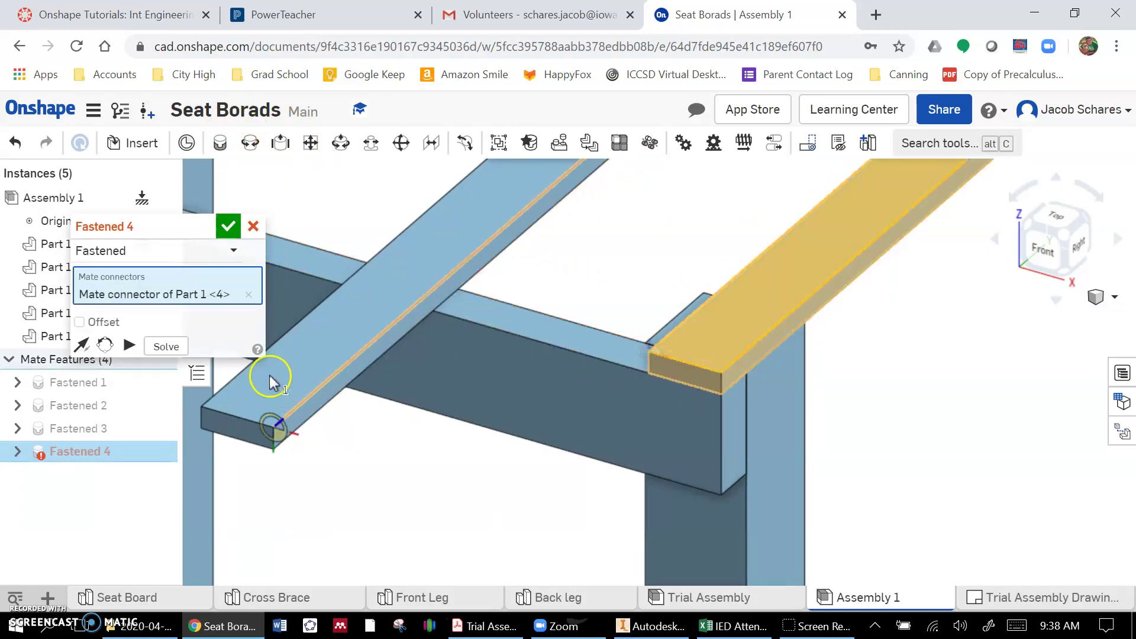
click(277, 421)
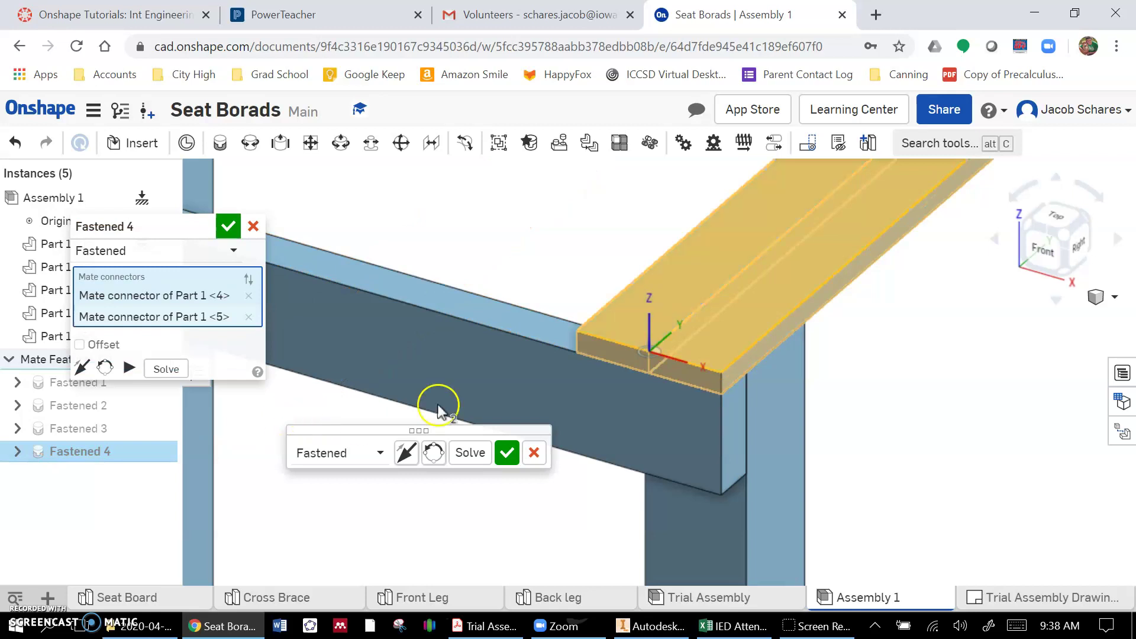
- Offset the second seat board's Fastened mate by 1 in along X and accept the mate
click(78, 345)
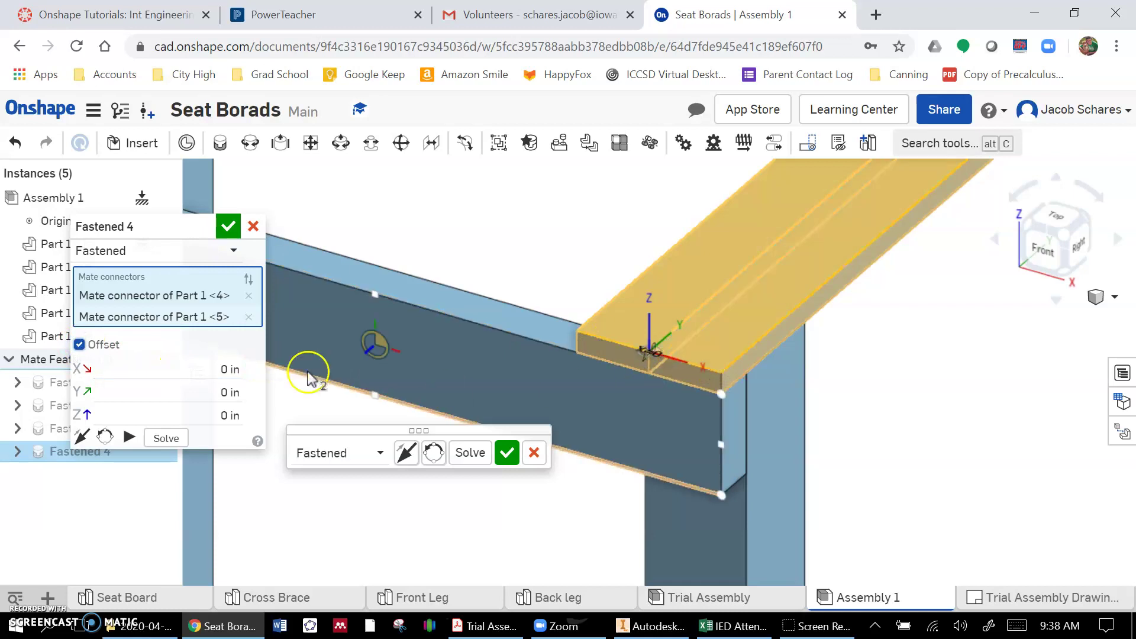
click(230, 369)
text(1)
key(Tab)
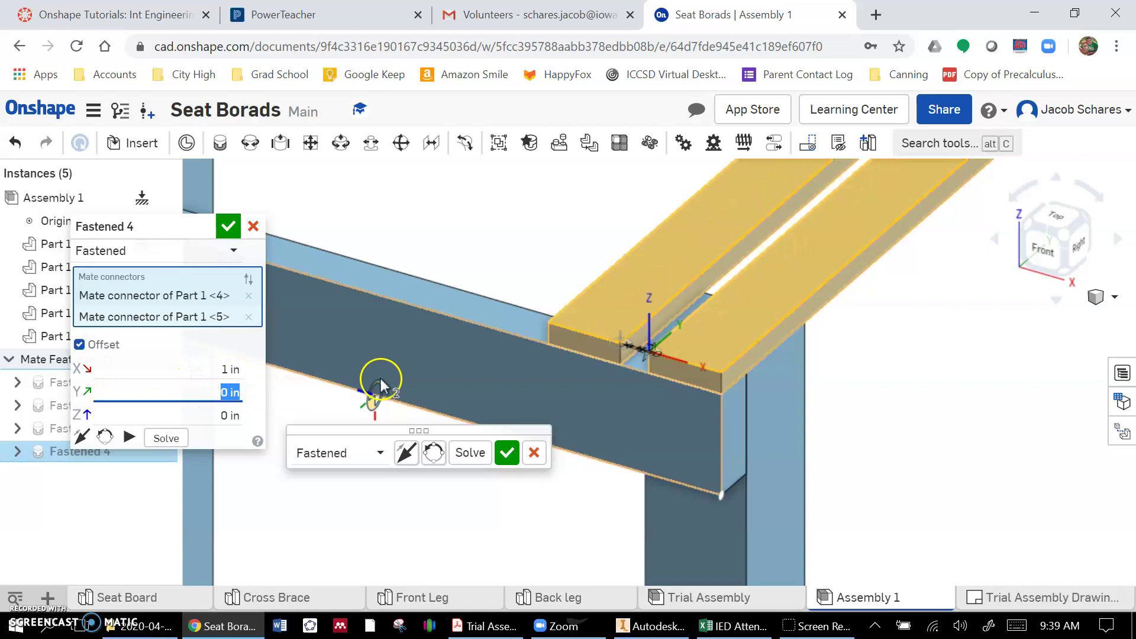
click(223, 225)
- Inspect the spacing and alignment of the two seat boards on the cross brace
click(616, 287)
click(586, 286)
click(622, 297)
click(643, 315)
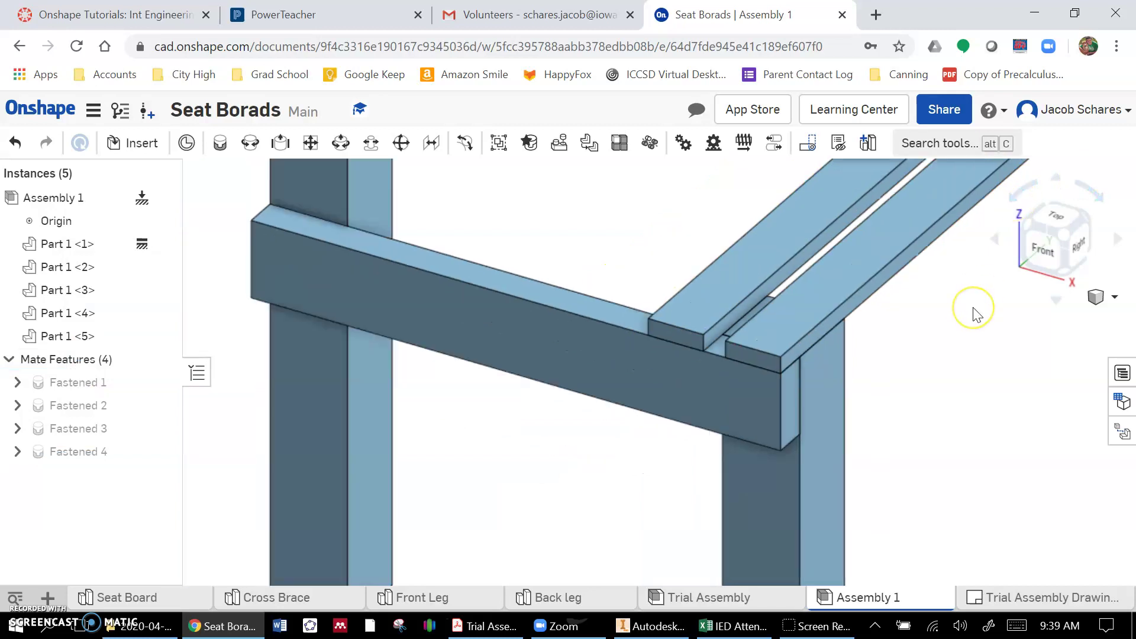
key(f)
right_drag(977, 315, 671, 406)
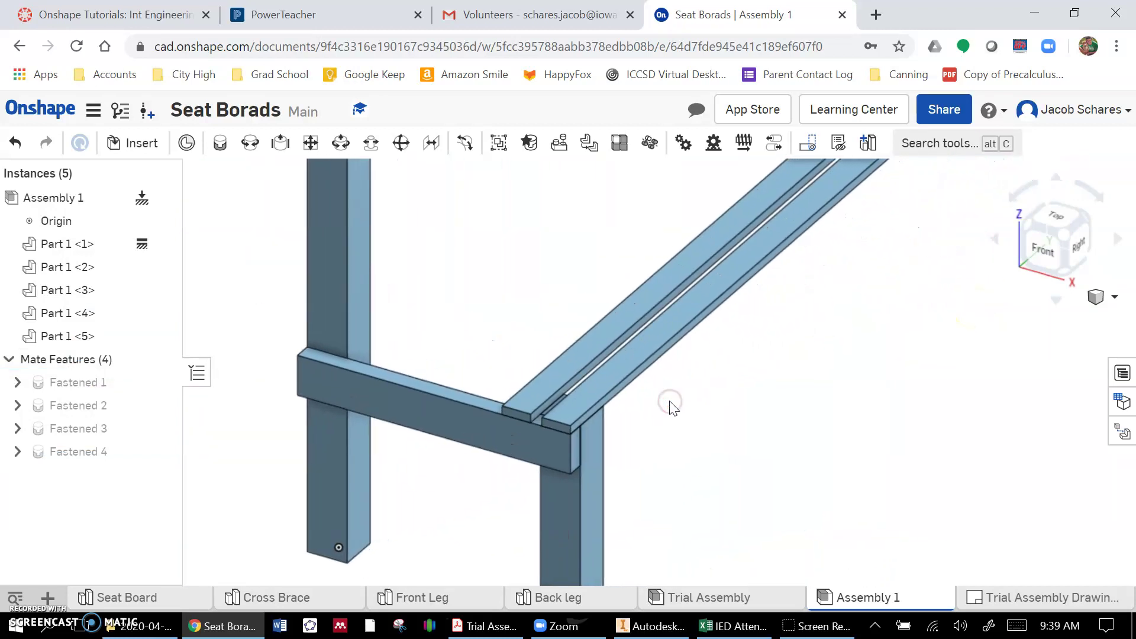
scroll(672, 407, down, 3)
scroll(671, 407, up, 2)
right_drag(669, 407, 497, 440)
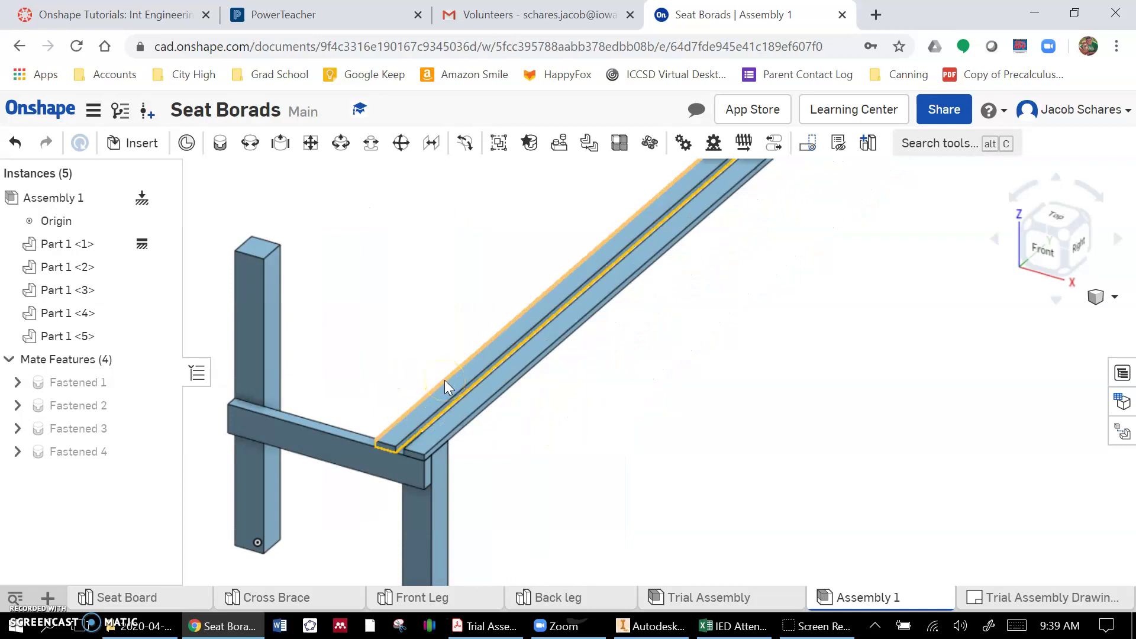
- Review the descriptions of the assembly mate and relation tools, including Fastened mate and Linear relation
click(232, 148)
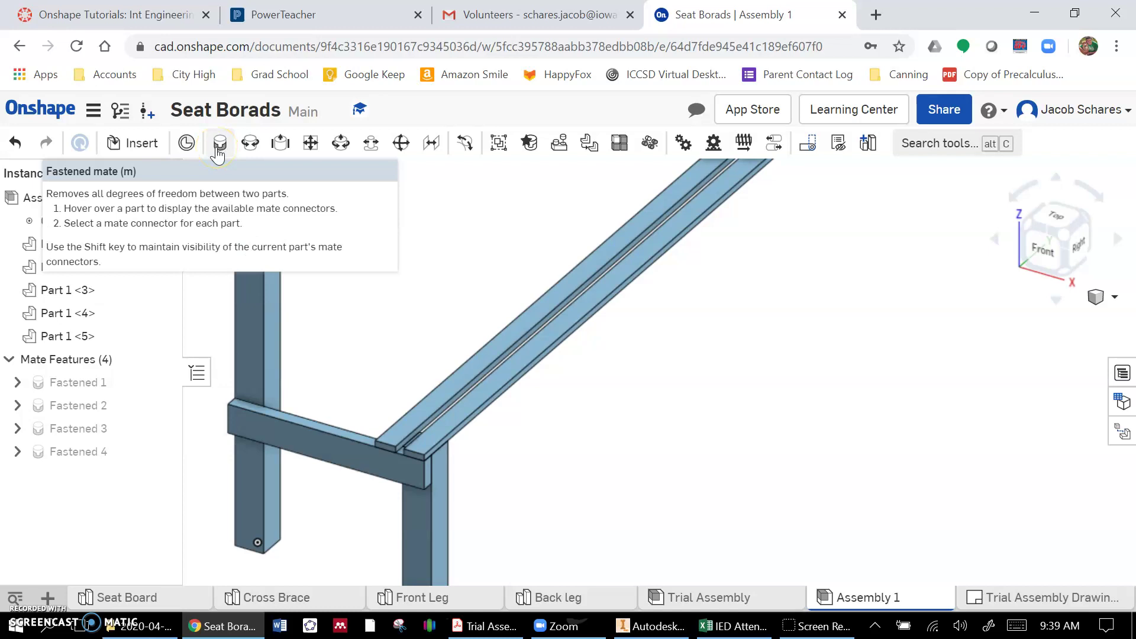
click(221, 152)
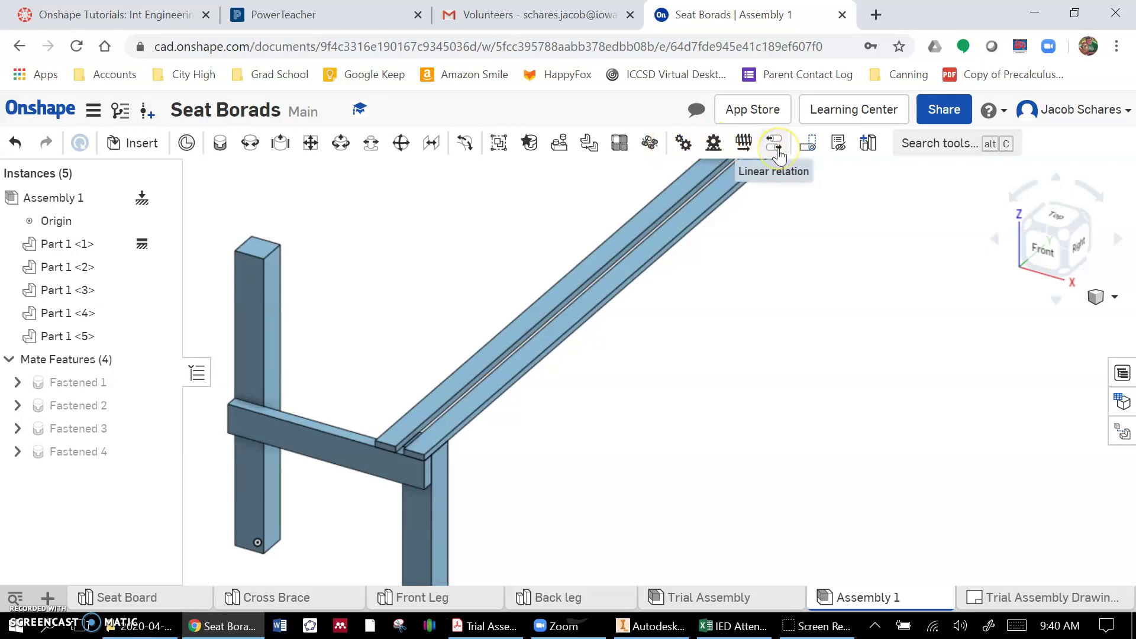
mouse_move(778, 155)
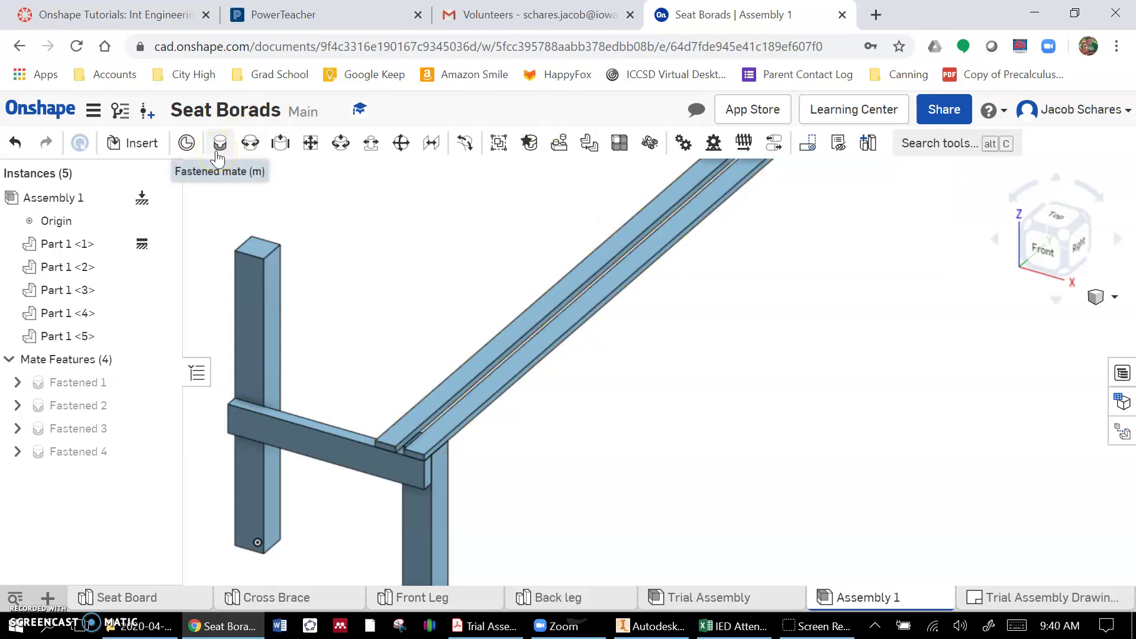
mouse_move(222, 146)
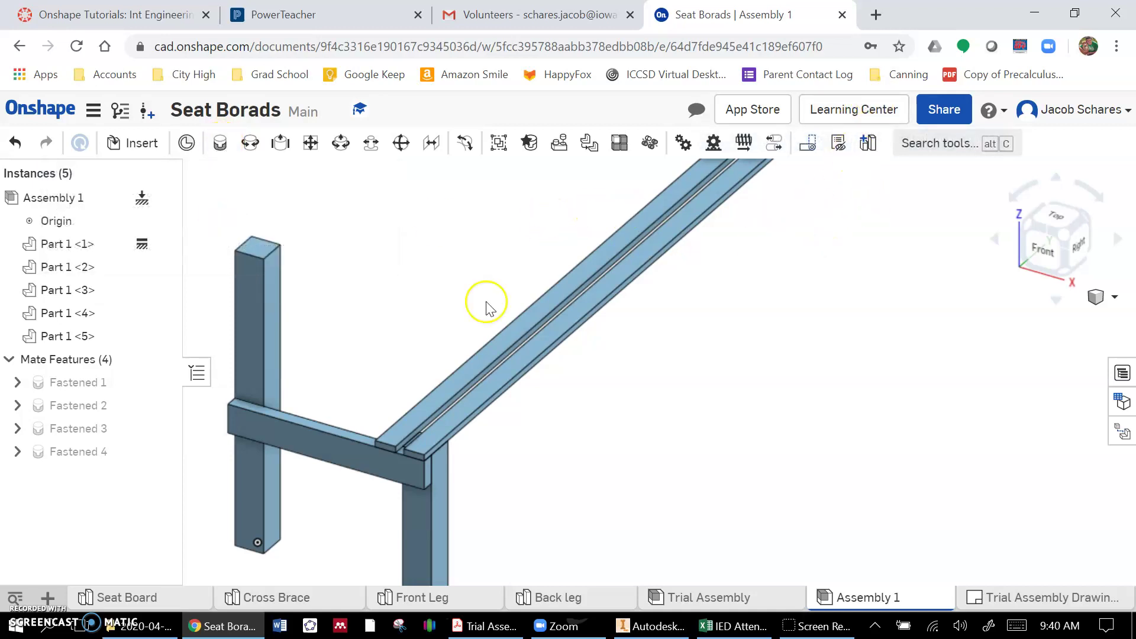
- Switch to the Onshape Learning Center and show the catalog of all self-paced courses
click(818, 110)
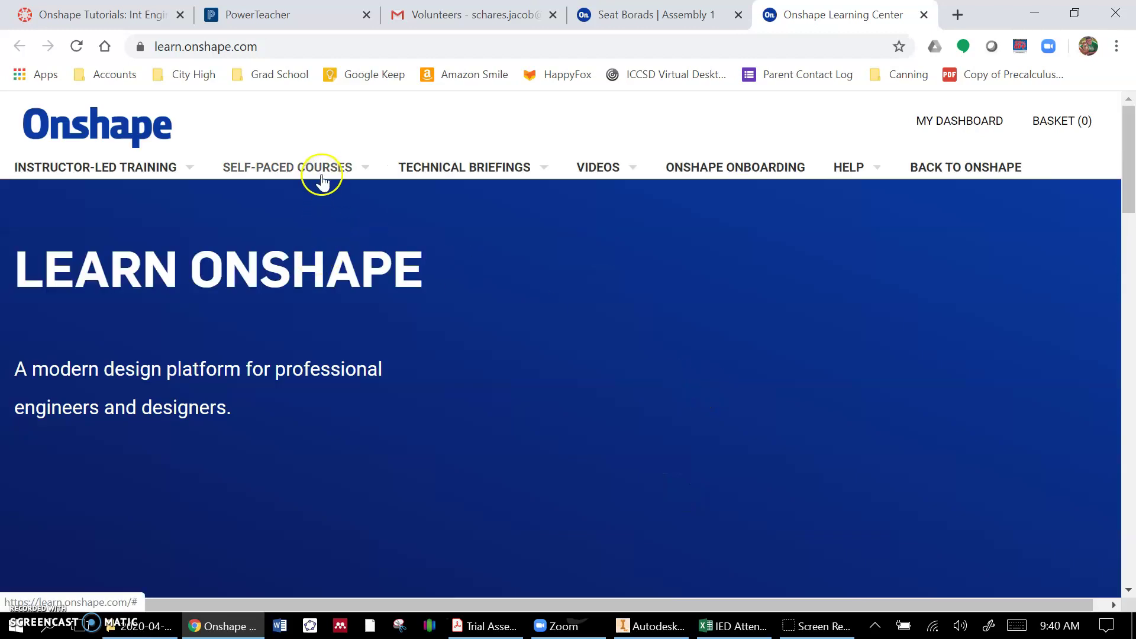
mouse_move(324, 168)
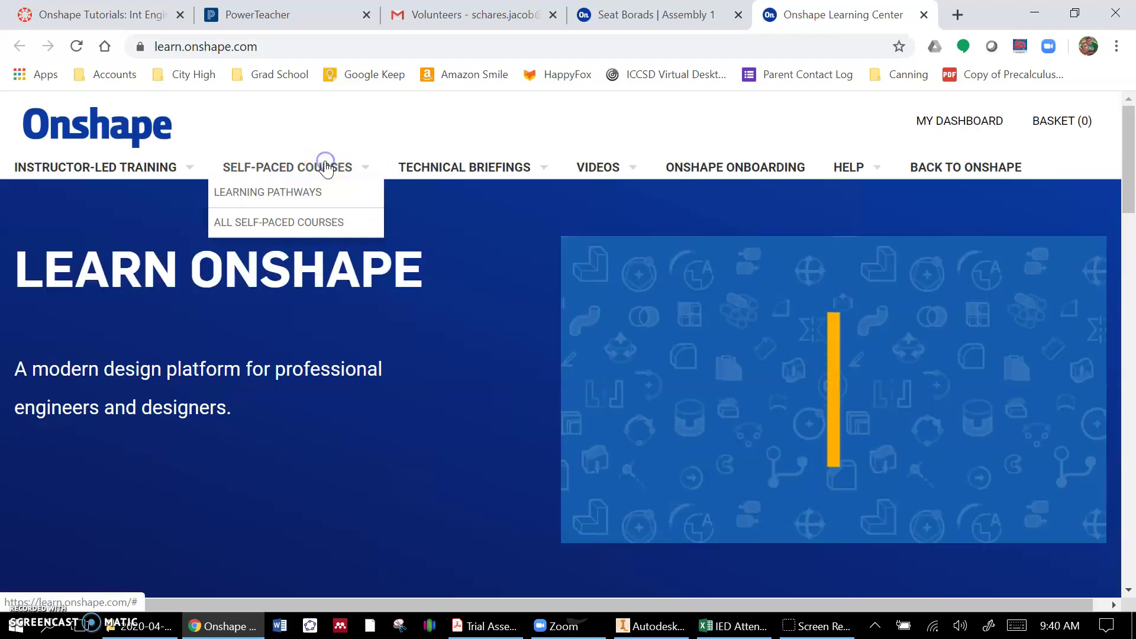
click(287, 224)
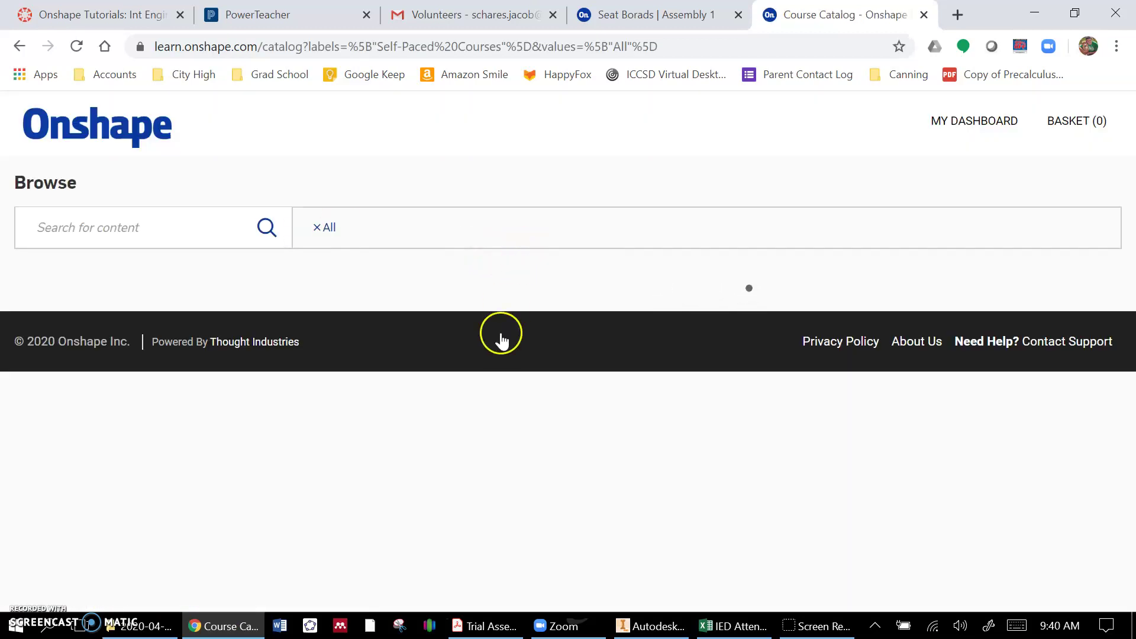
- Find the Onshape Assemblies course in the catalog, open it and view its Onshape Mate Types lesson and course outline
scroll(501, 344, down, 2)
scroll(501, 344, down, 5)
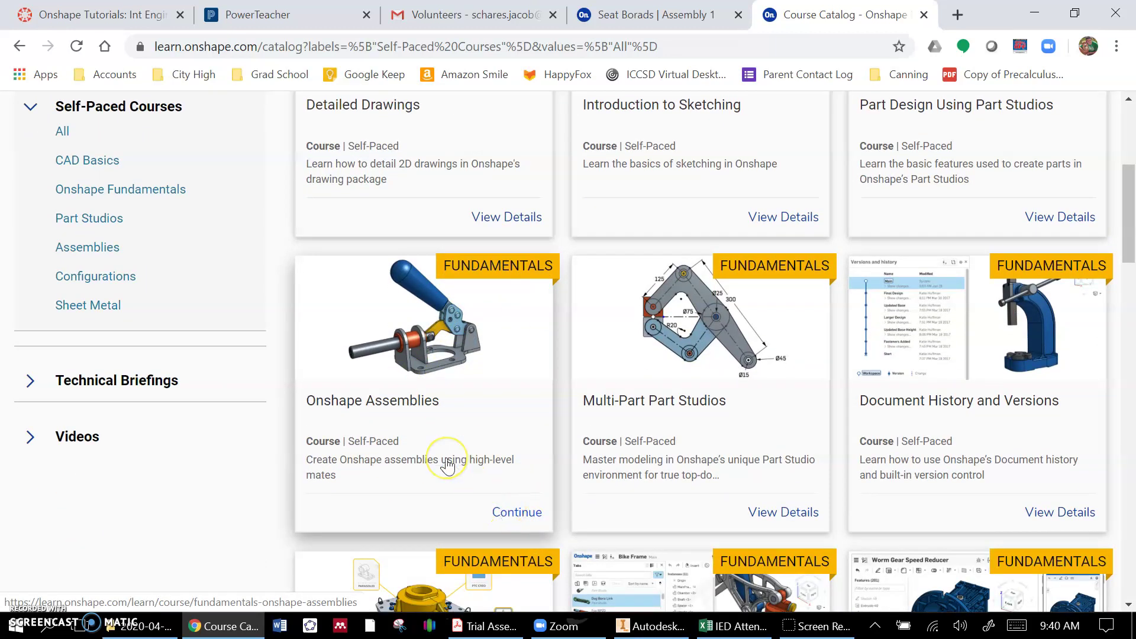
scroll(448, 466, down, 4)
scroll(448, 465, up, 5)
scroll(448, 466, down, 1)
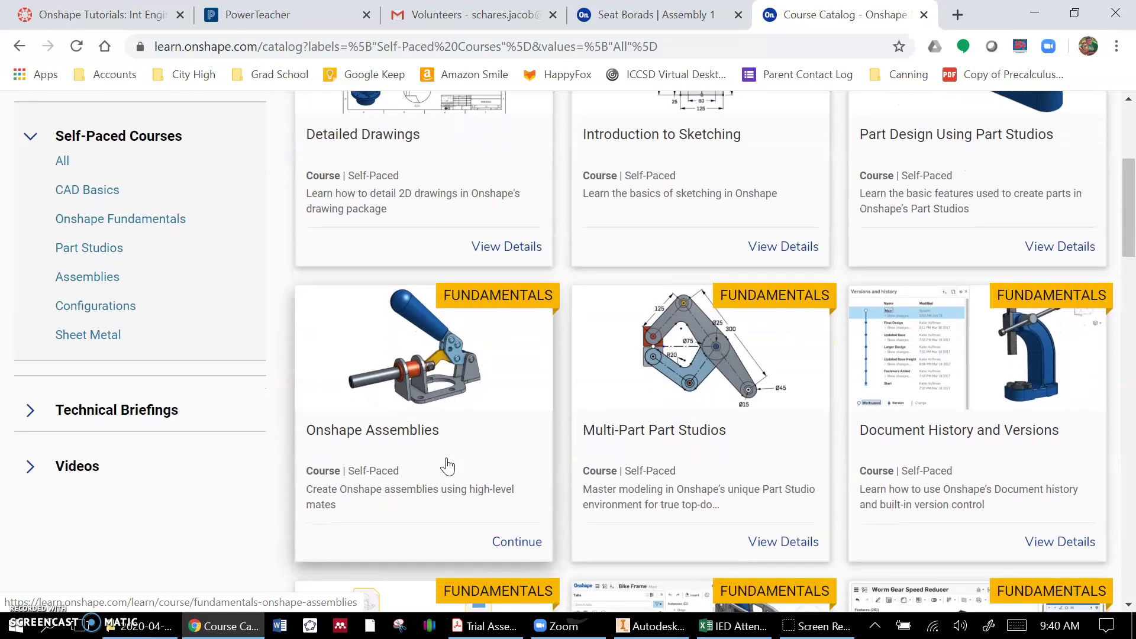
click(381, 388)
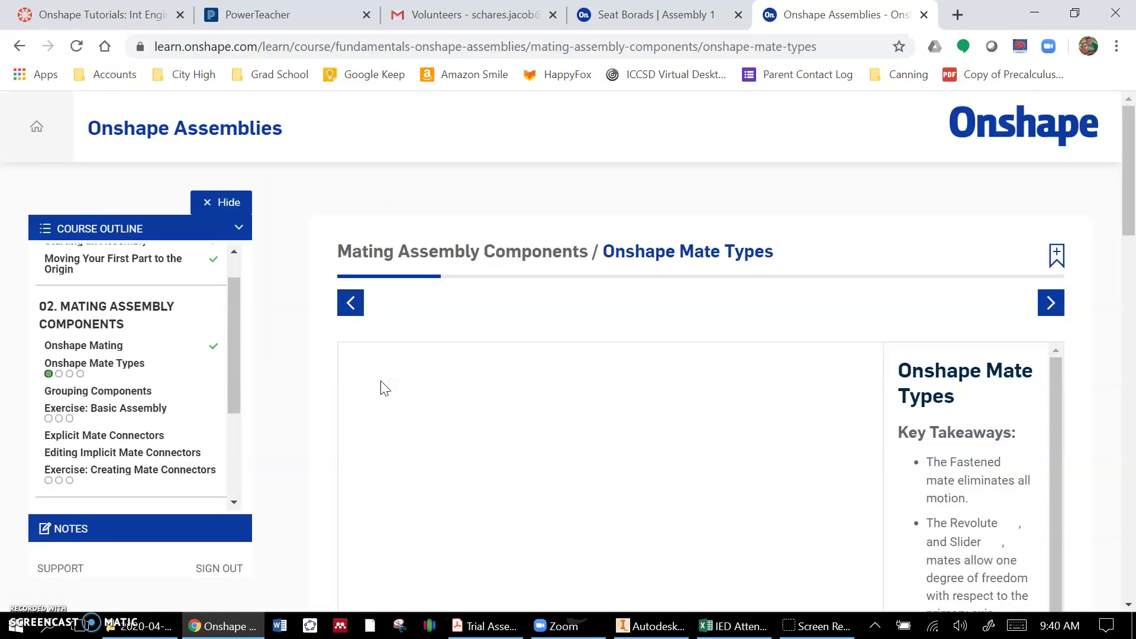
scroll(382, 388, down, 3)
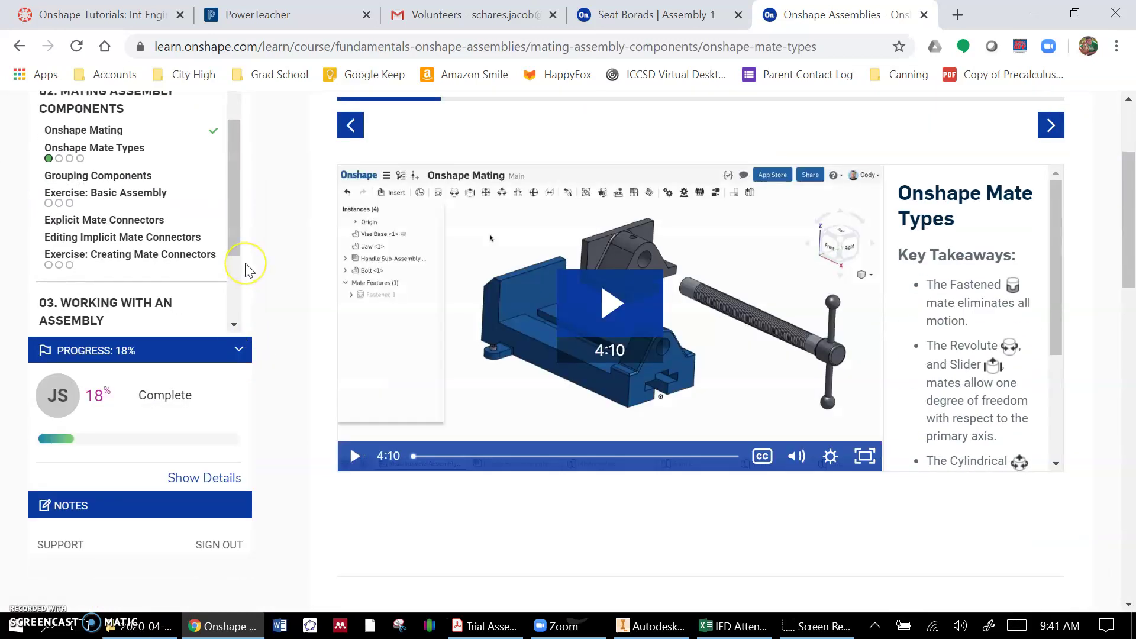
- Review the course outline's lessons and exercises in the Mating Assembly Components and Working with an Assembly sections
scroll(246, 263, up, 3)
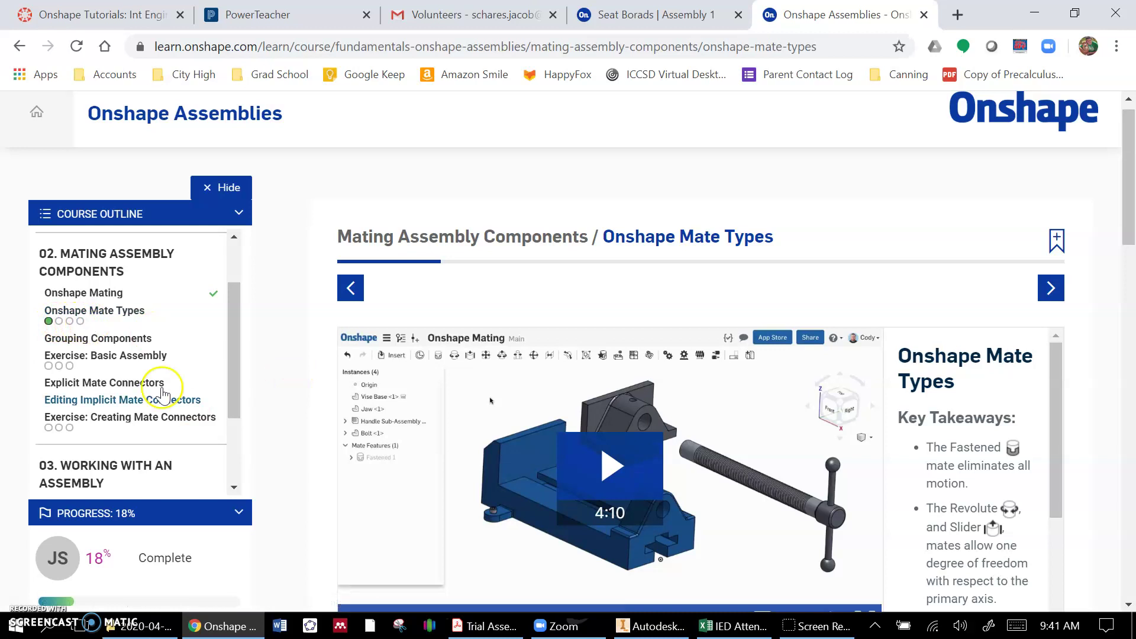
scroll(162, 394, down, 3)
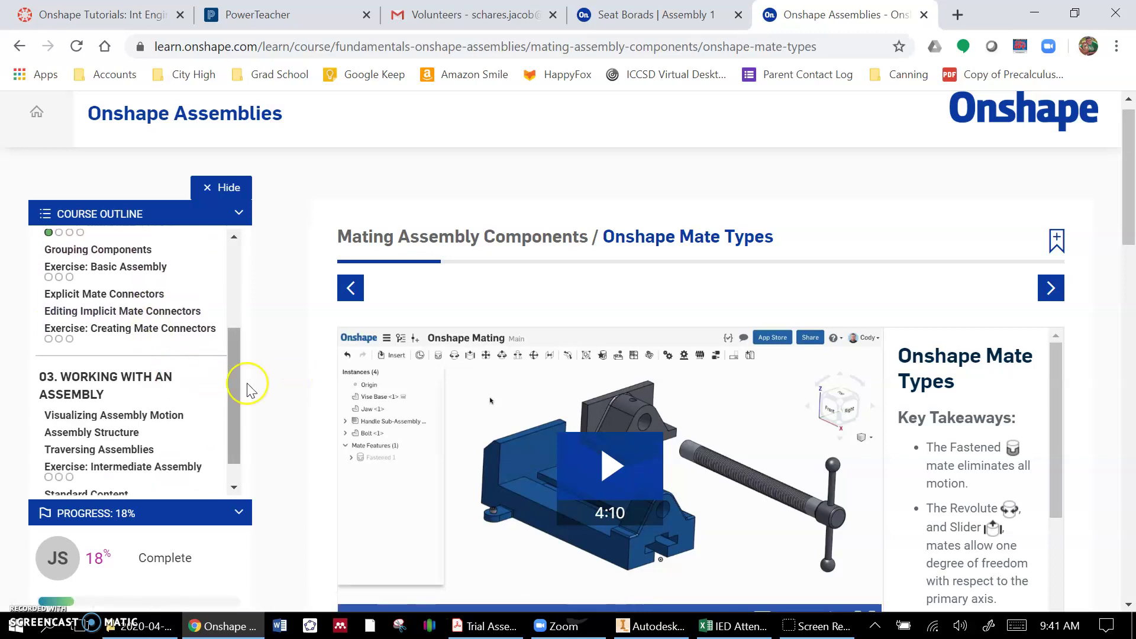
scroll(112, 338, up, 3)
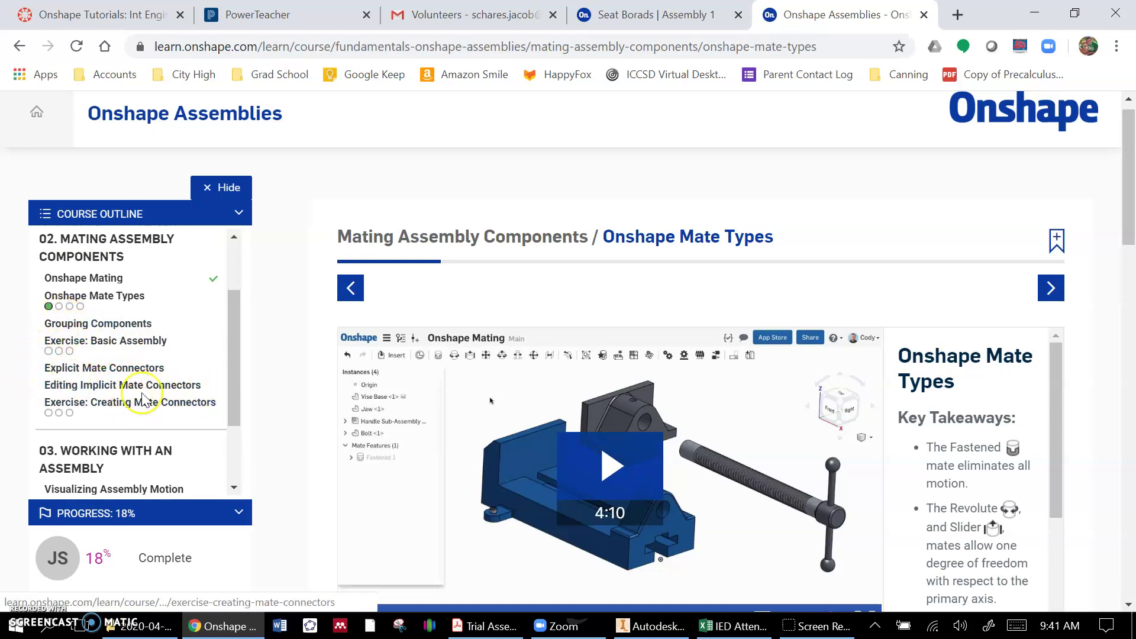
scroll(146, 399, down, 4)
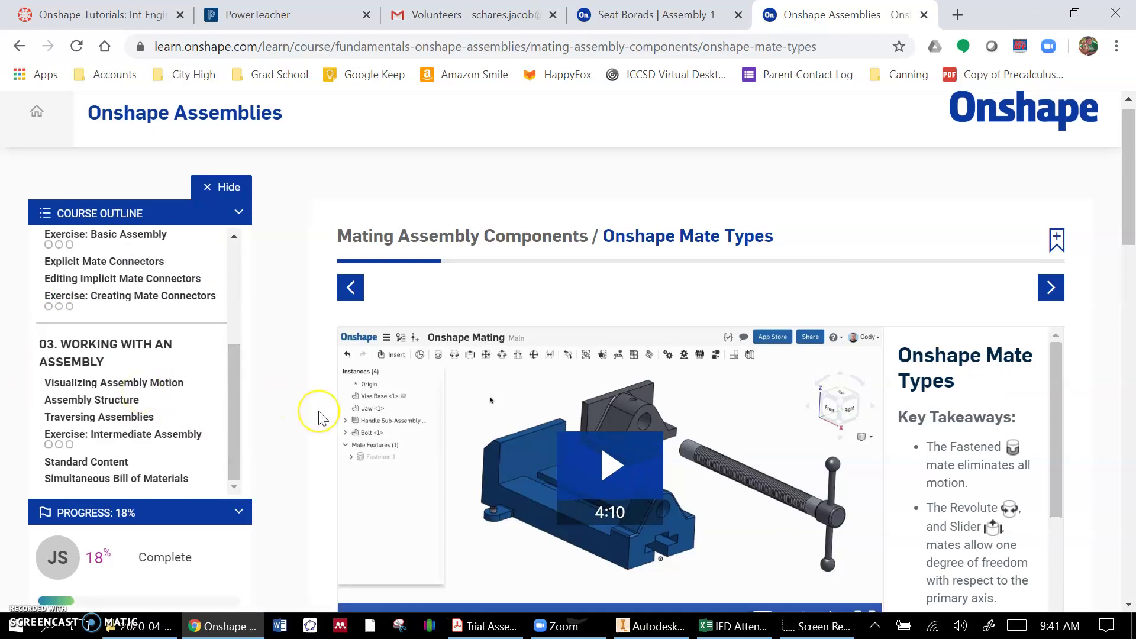
- Look over the Onshape Mate Types lesson's transcript and key takeaways, and close the course to return to the bench assembly
scroll(317, 411, down, 7)
scroll(323, 418, down, 12)
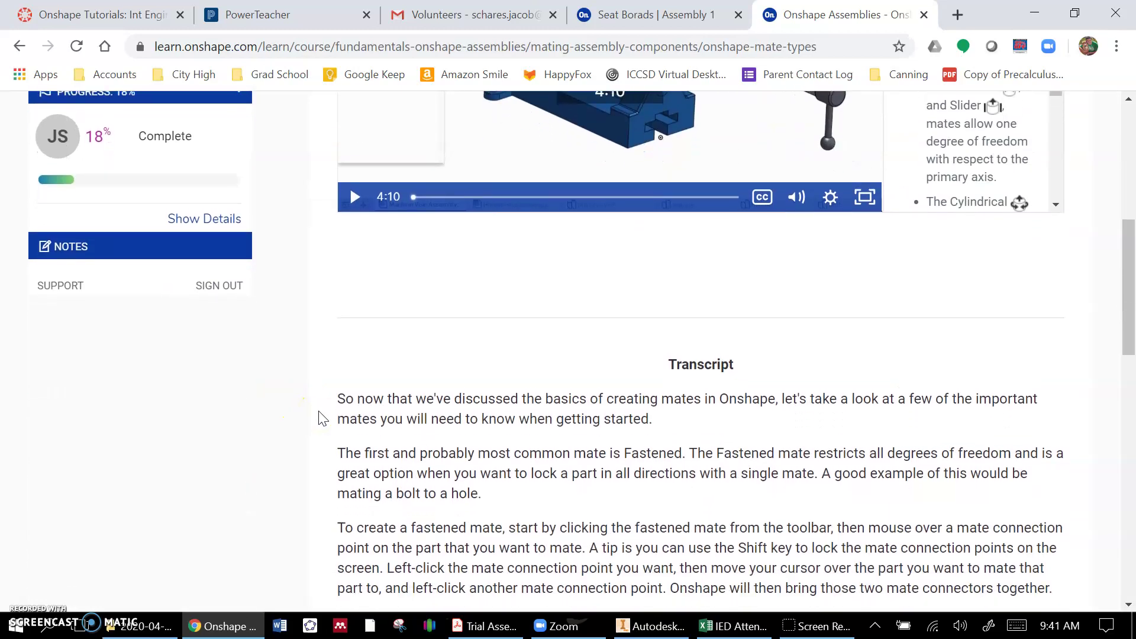
scroll(323, 417, up, 20)
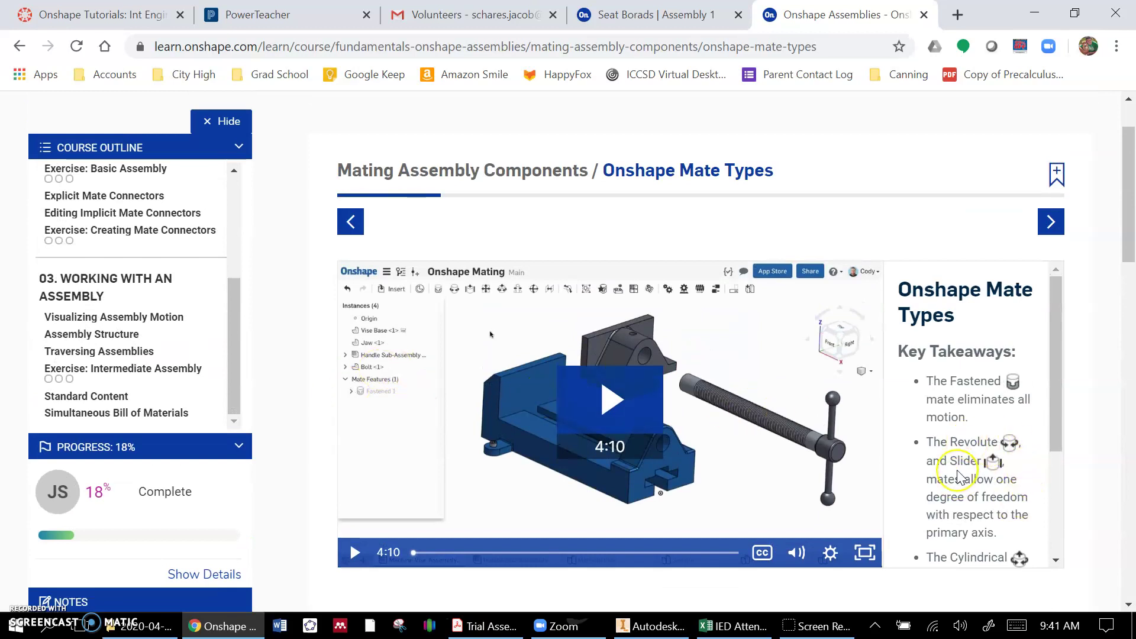
scroll(959, 477, down, 3)
scroll(1011, 434, down, 8)
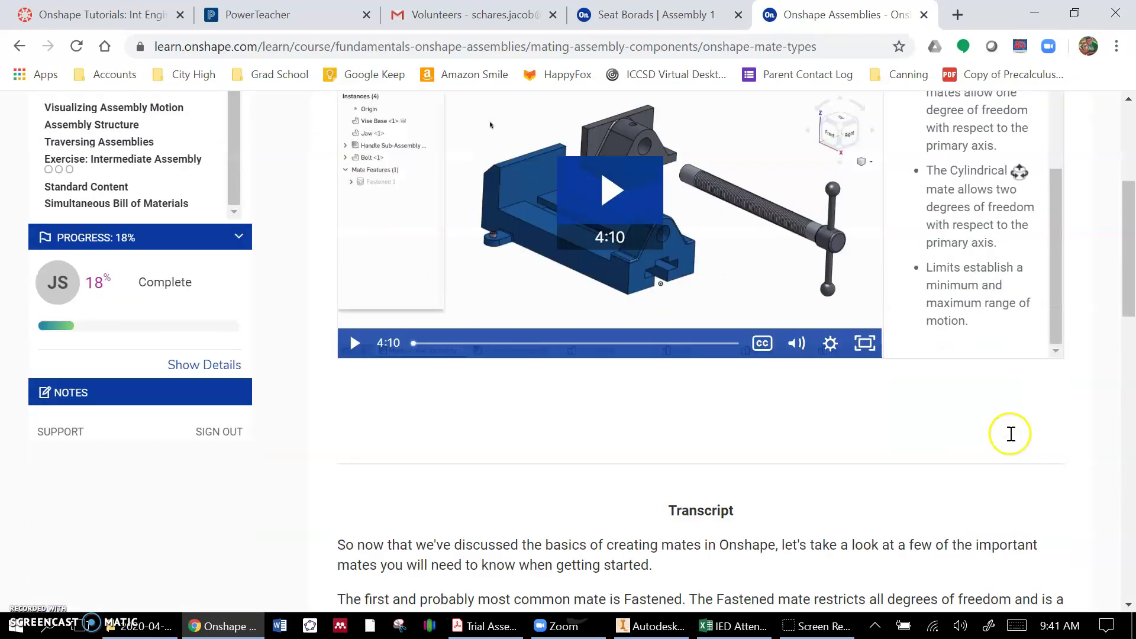
scroll(1011, 433, up, 10)
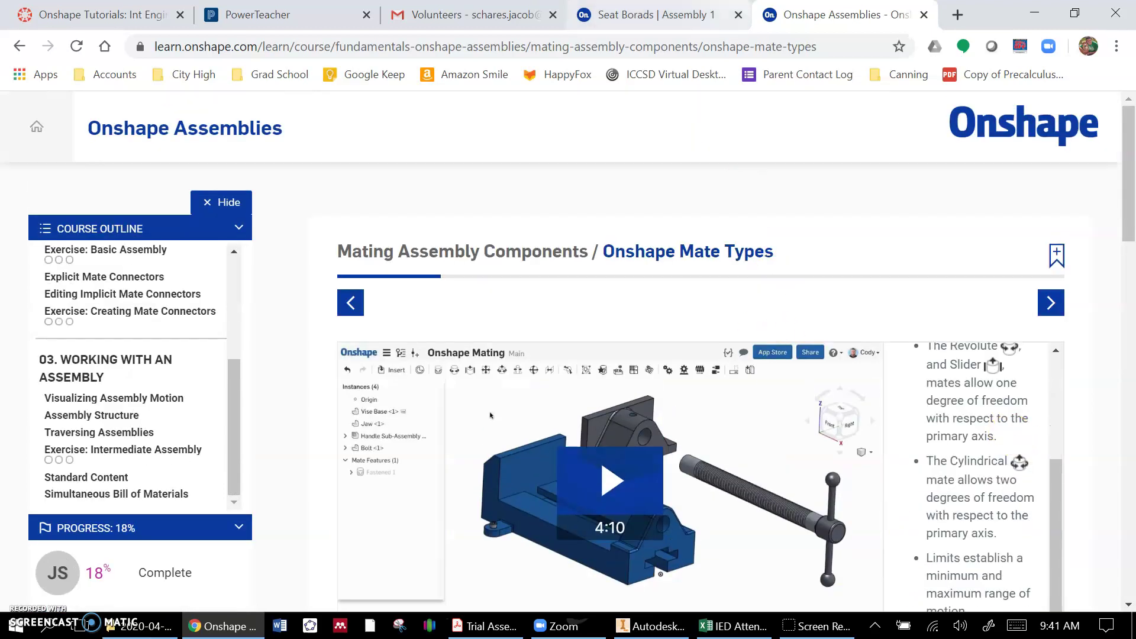
click(924, 15)
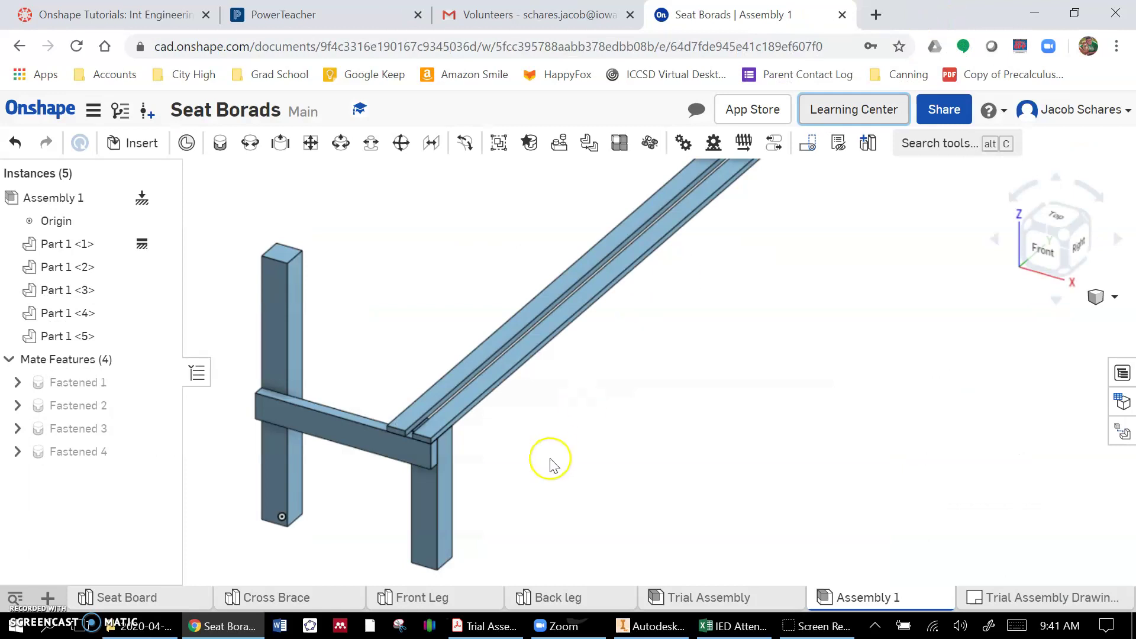